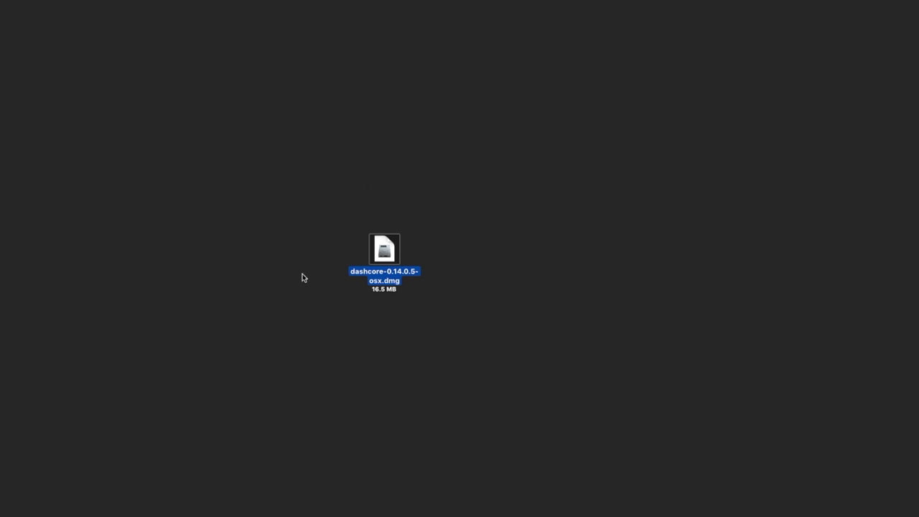
# - Mount the dashcore disk image and move the Dash-Core installer window up and right
pyautogui.click(342, 295)
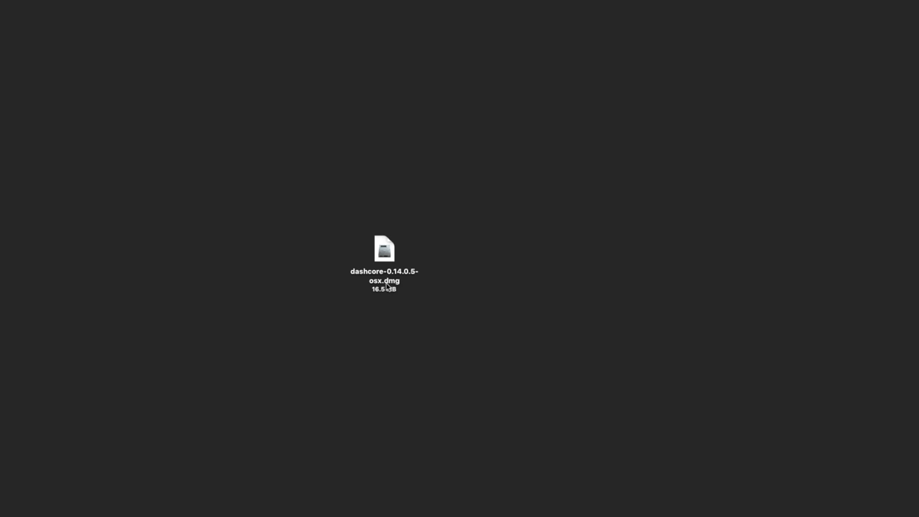
pyautogui.click(391, 258)
pyautogui.doubleClick(392, 257)
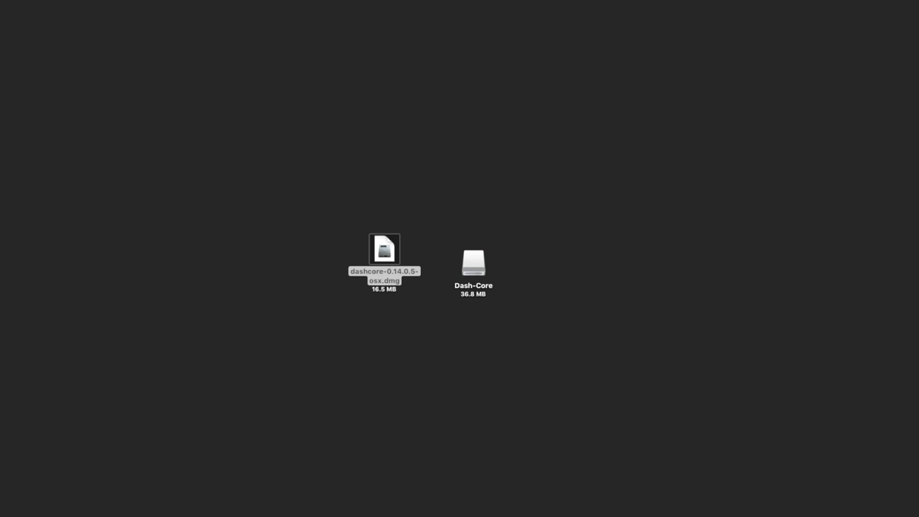
pyautogui.moveTo(361, 390); pyautogui.dragTo(665, 135)
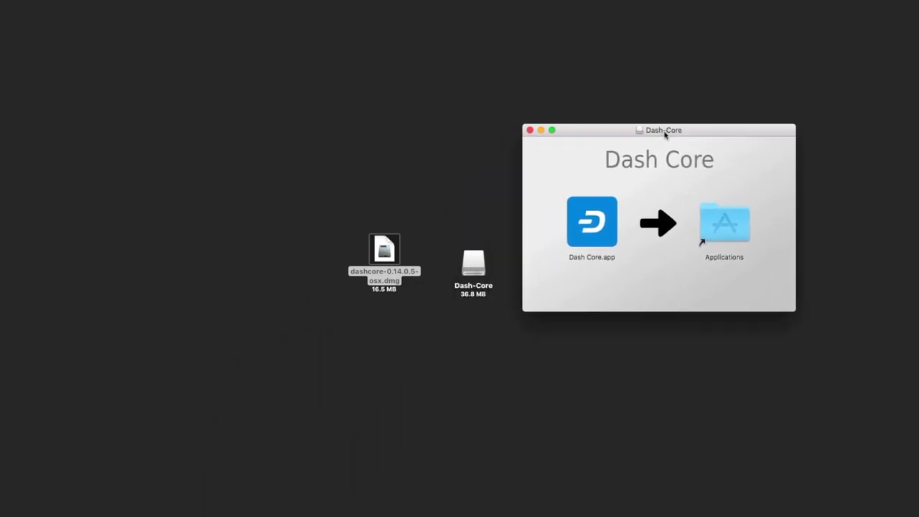
# - Copy Dash Core.app into Applications and close the Dash-Core installer window
pyautogui.click(593, 225)
pyautogui.moveTo(593, 224); pyautogui.dragTo(602, 244)
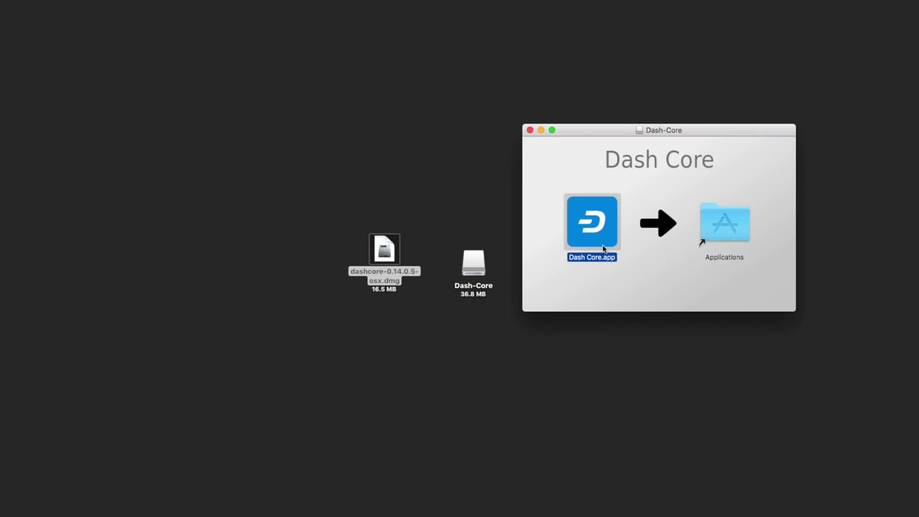
pyautogui.click(530, 130)
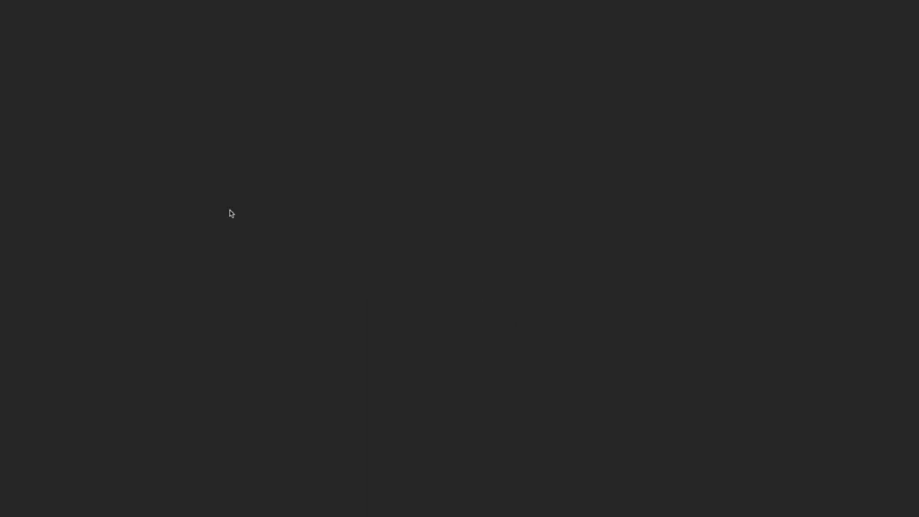
pyautogui.moveTo(230, 516)
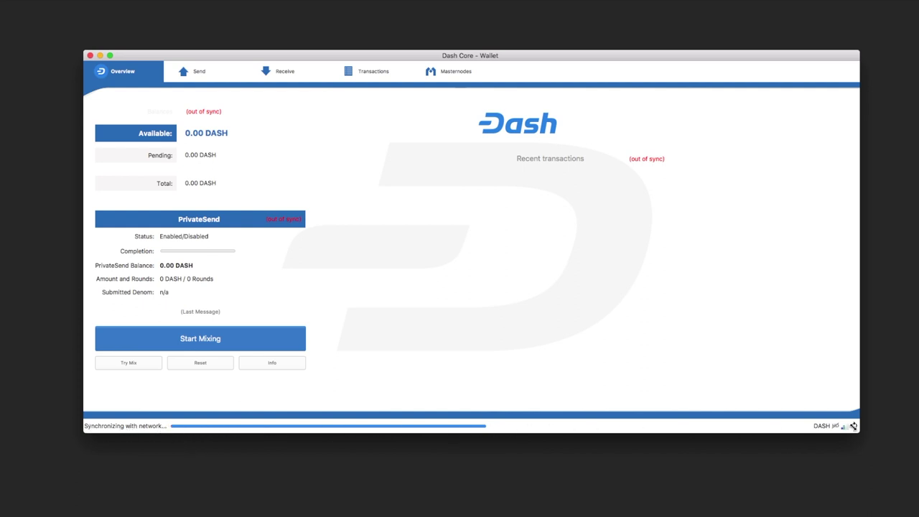
# - Let Dash Core sync with the network until it nearly finishes the governance objects stage
pyautogui.moveTo(855, 427)
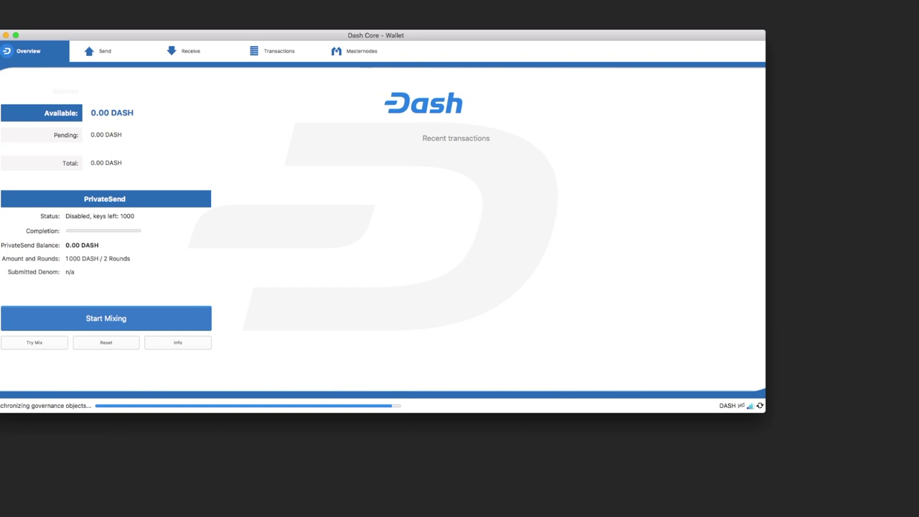
pyautogui.click(22, 0)
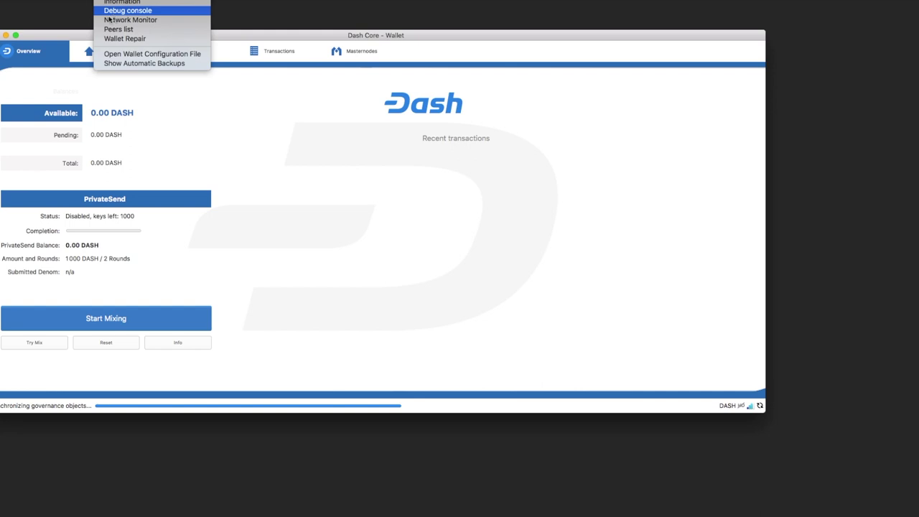
pyautogui.click(63, 42)
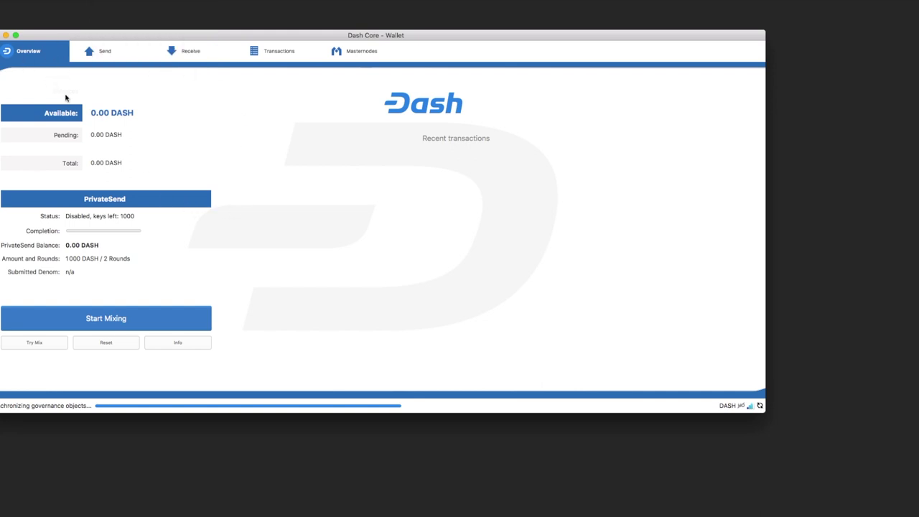
pyautogui.click(104, 53)
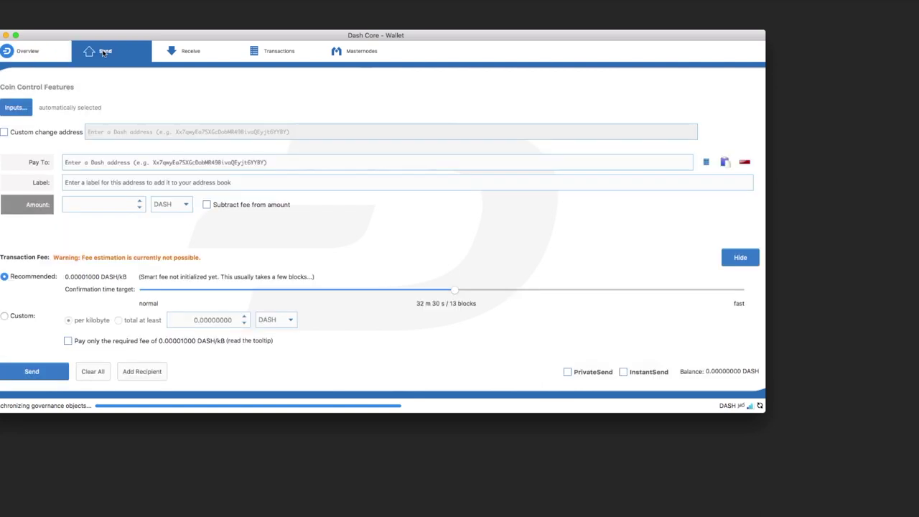
pyautogui.click(194, 49)
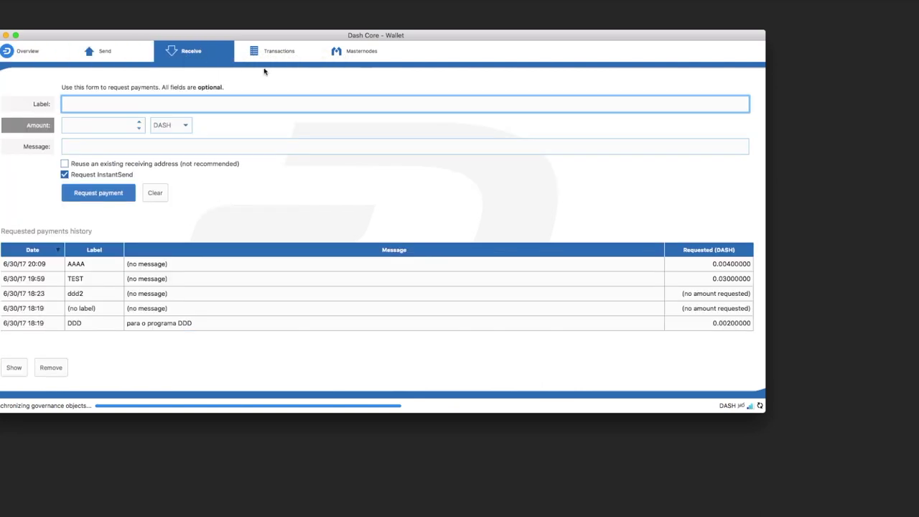
pyautogui.click(280, 56)
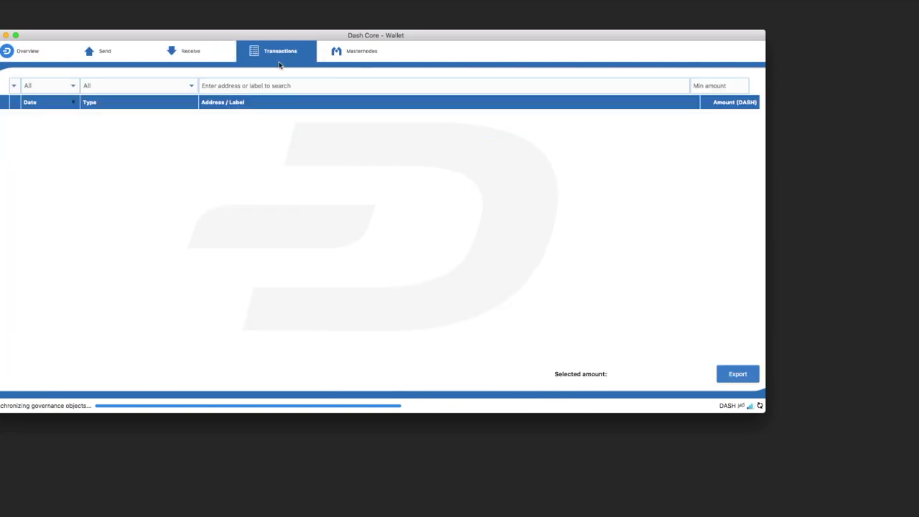
pyautogui.click(186, 53)
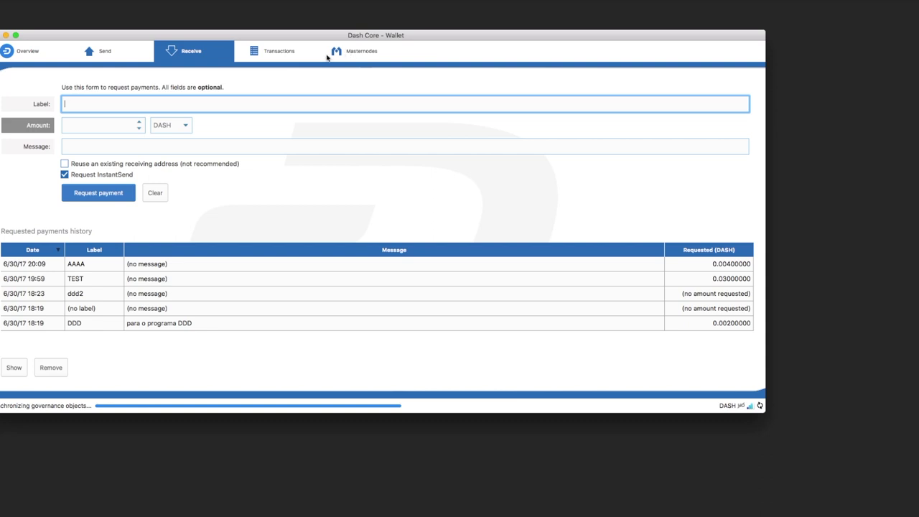
pyautogui.click(13, 50)
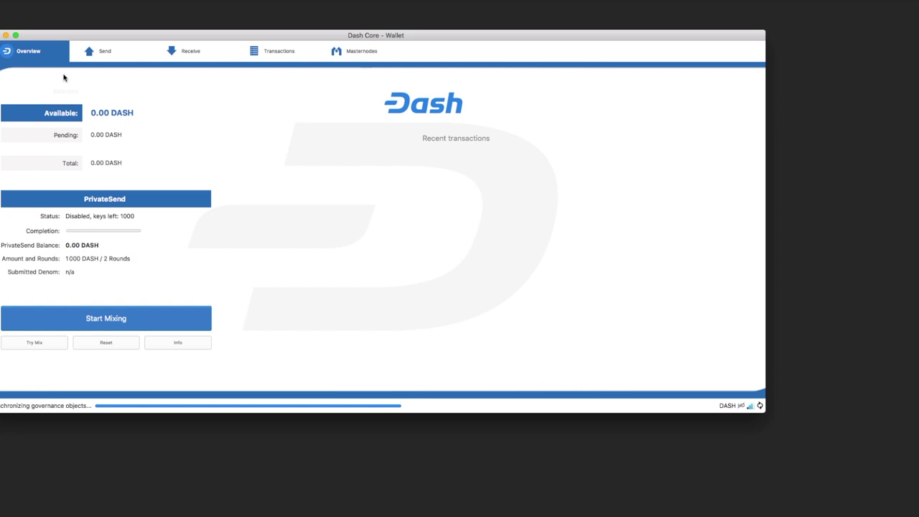
# - Highlight the Available, Pending and Total balances on Overview, each showing 0.00 DASH
pyautogui.moveTo(90, 117); pyautogui.dragTo(137, 115)
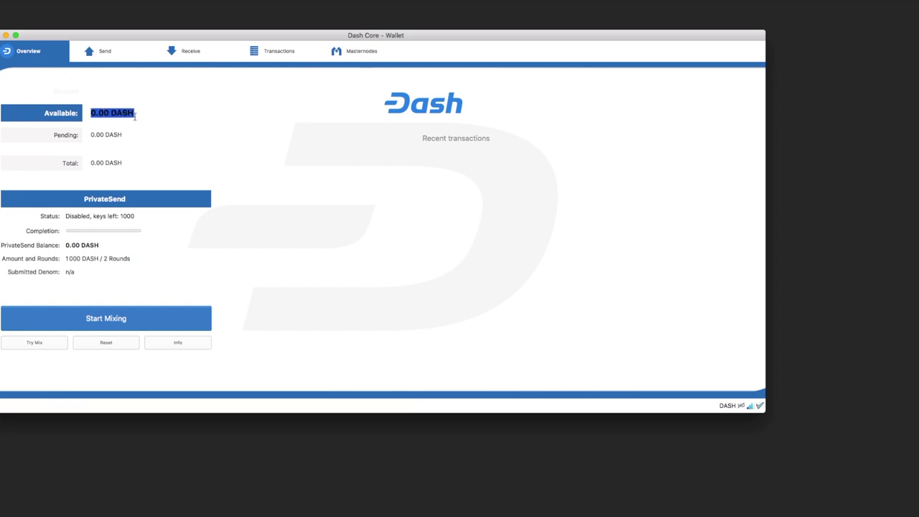
pyautogui.moveTo(90, 135); pyautogui.dragTo(125, 133)
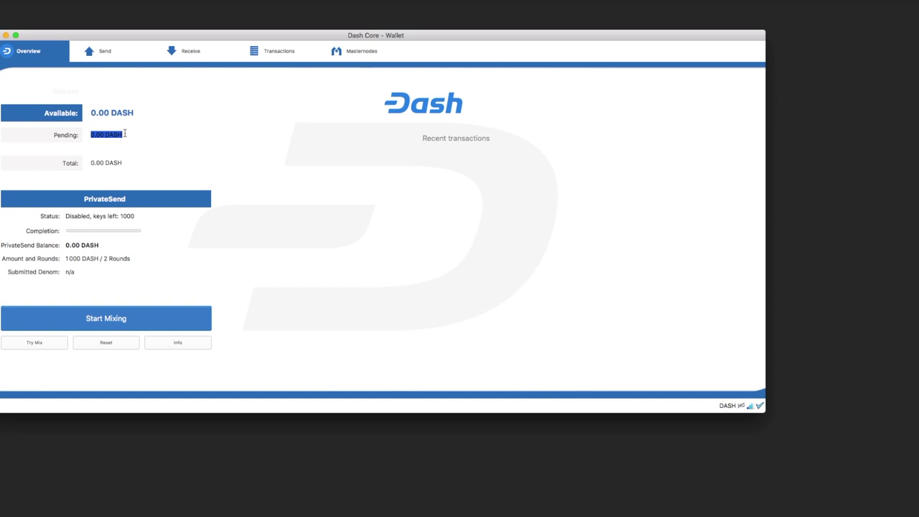
pyautogui.click(125, 134)
pyautogui.moveTo(125, 134); pyautogui.dragTo(89, 136)
pyautogui.moveTo(124, 164); pyautogui.dragTo(77, 162)
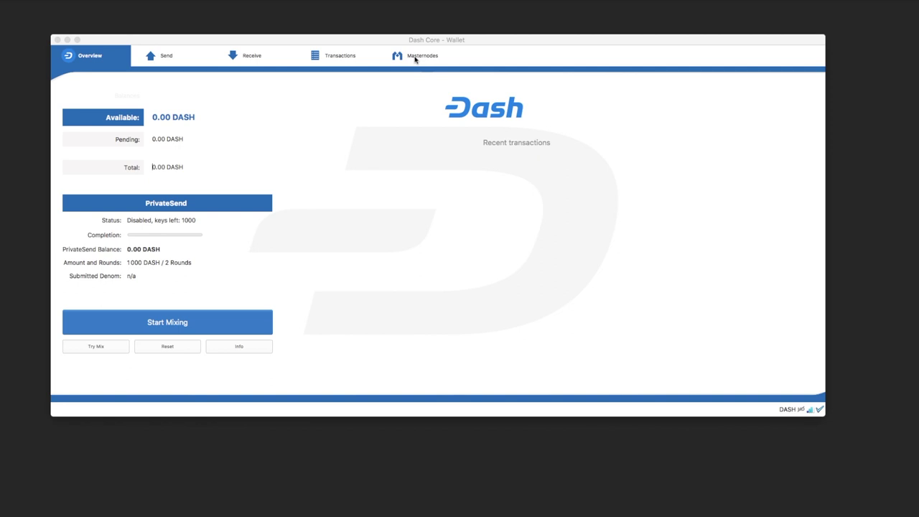
pyautogui.click(415, 57)
pyautogui.scroll(-5, 145, 197)
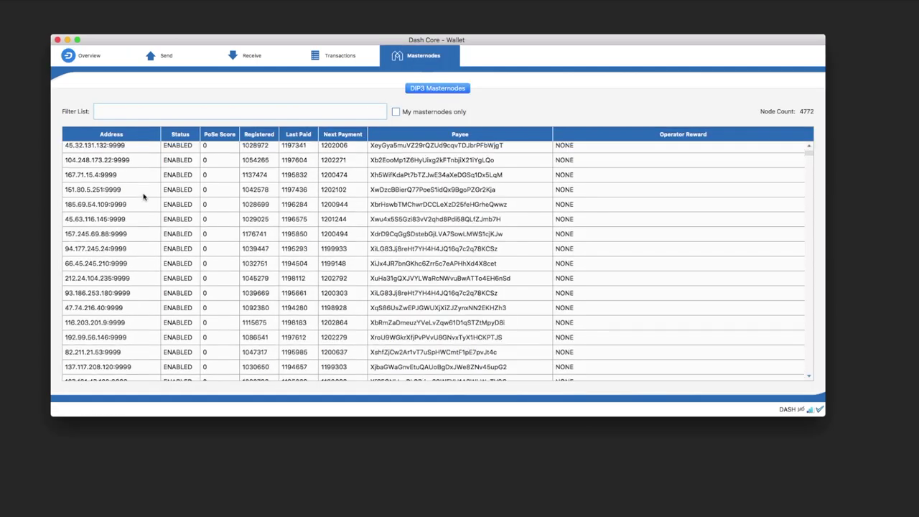
pyautogui.scroll(-10, 144, 196)
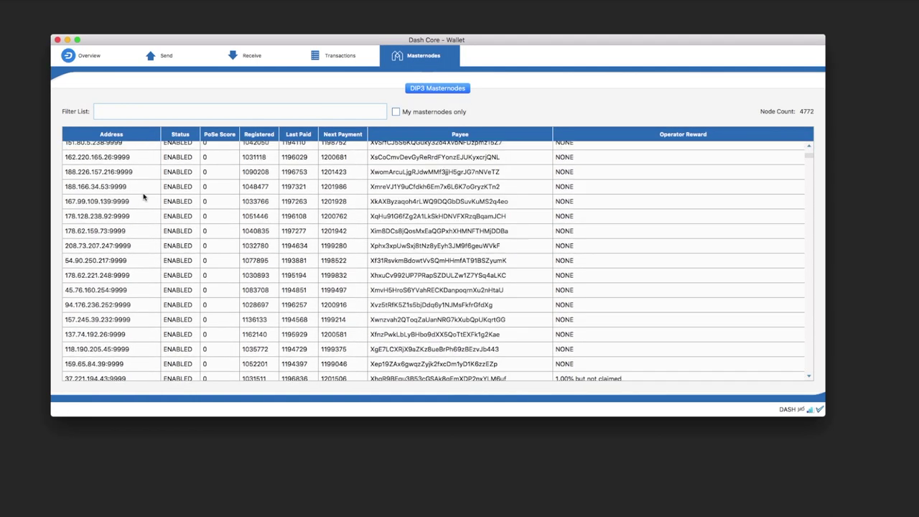
pyautogui.scroll(-6, 144, 196)
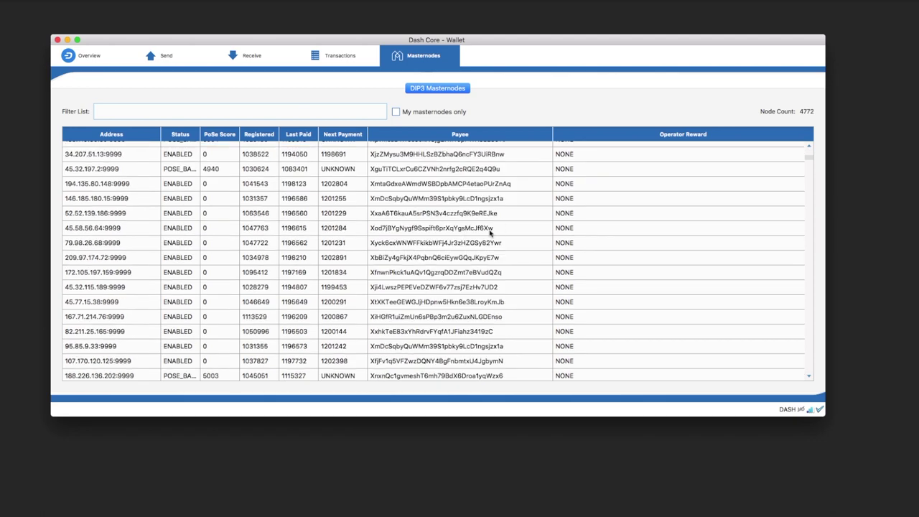
pyautogui.scroll(-6, 419, 229)
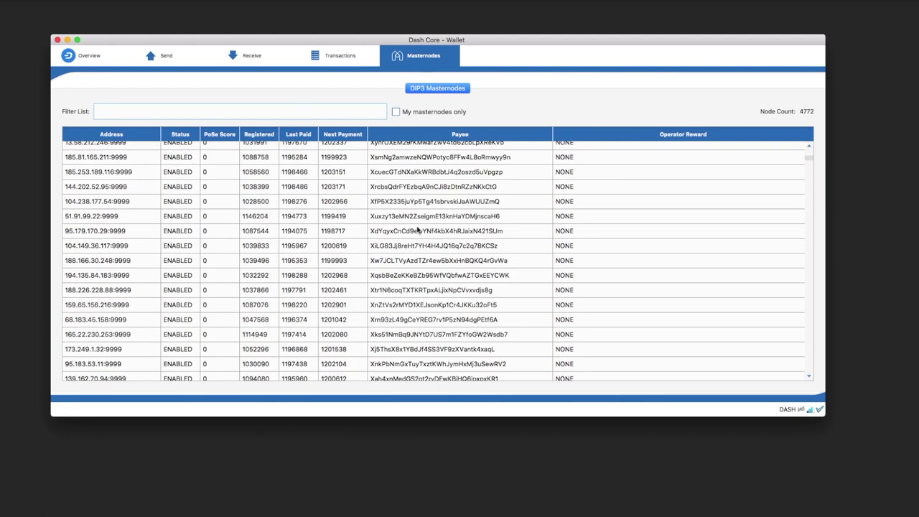
pyautogui.scroll(-12, 87, 187)
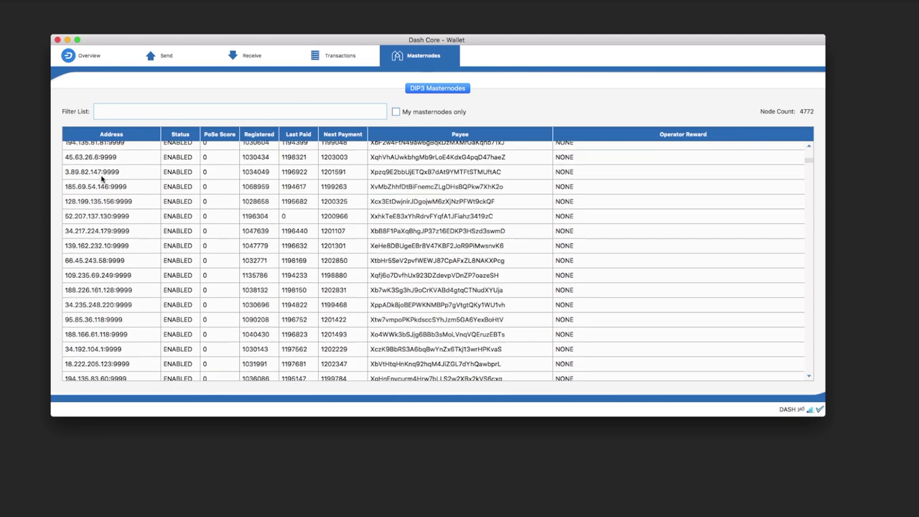
pyautogui.scroll(-6, 101, 179)
pyautogui.scroll(-12, 101, 179)
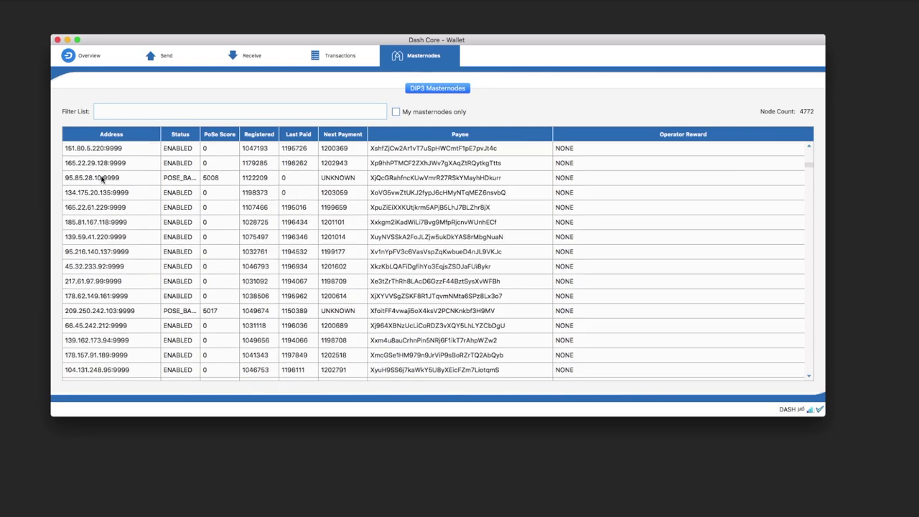
pyautogui.click(85, 62)
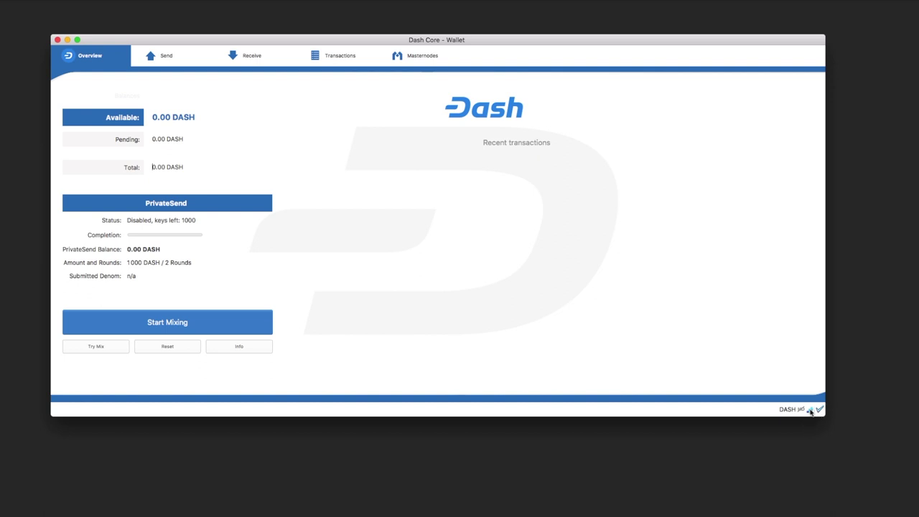
pyautogui.click(811, 410)
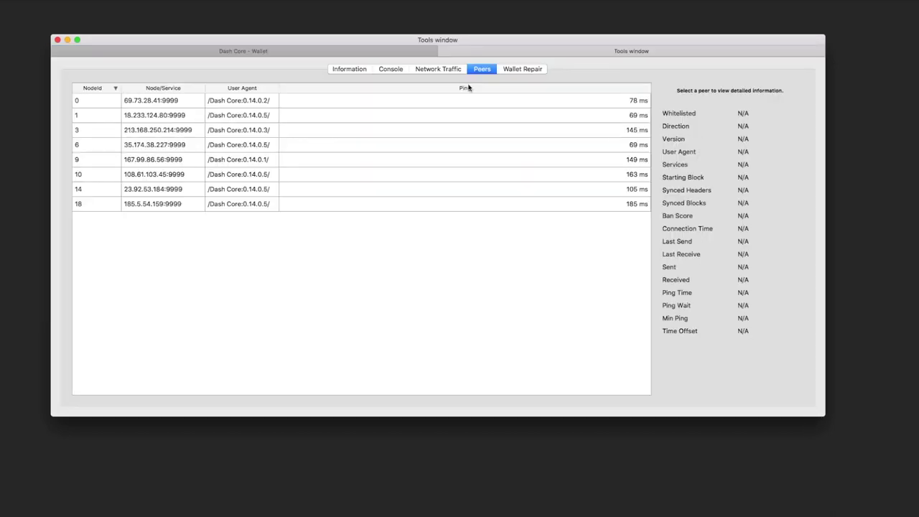
pyautogui.click(349, 69)
pyautogui.click(389, 70)
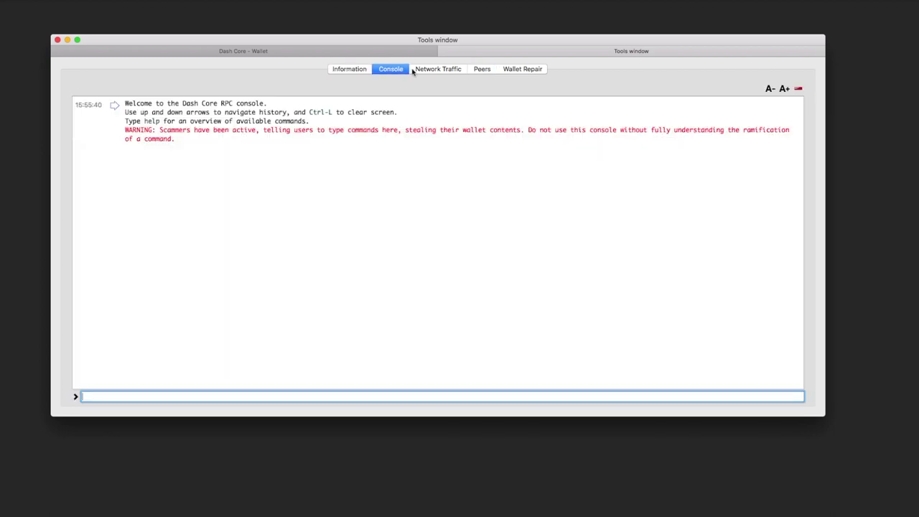
pyautogui.click(420, 69)
pyautogui.click(482, 69)
pyautogui.click(525, 69)
pyautogui.press('super+w')
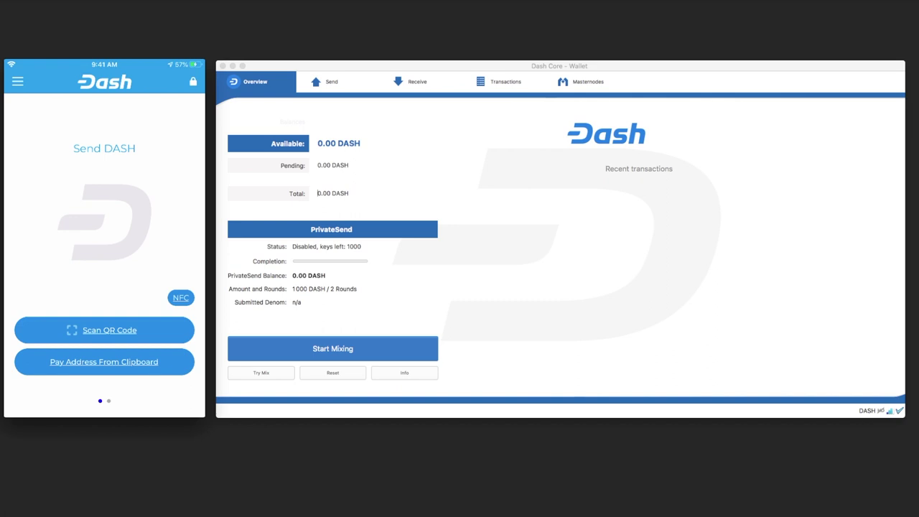
# - Bring Dash Core forward, open the Receive payment form and enter the label DASH 2020
pyautogui.moveTo(130, 150)
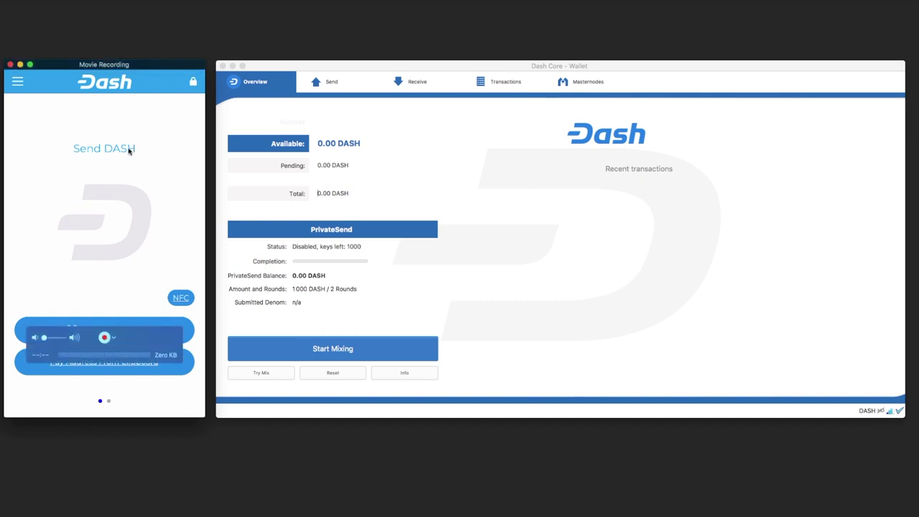
pyautogui.click(314, 66)
pyautogui.moveTo(410, 306)
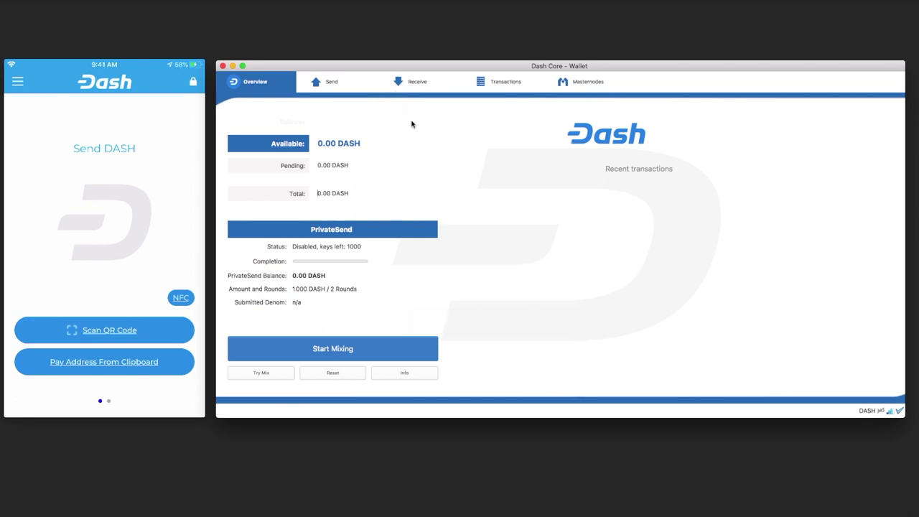
pyautogui.click(416, 84)
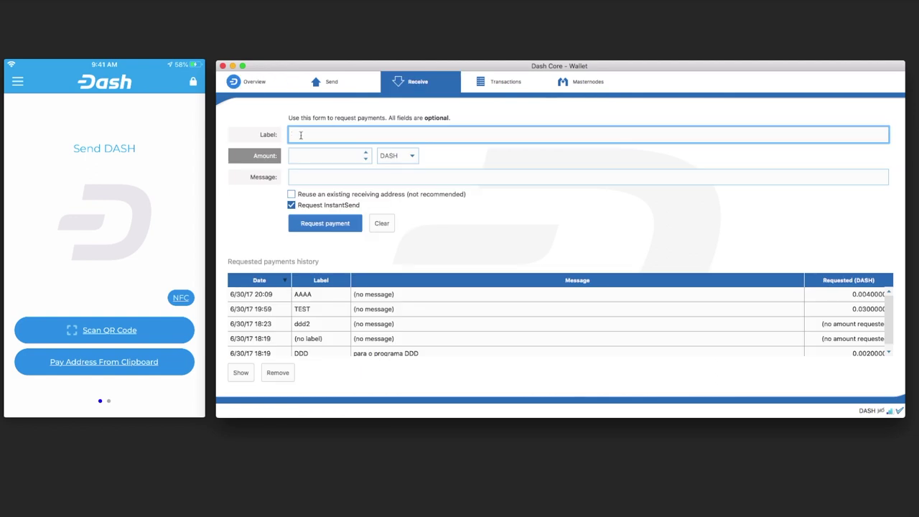
pyautogui.scroll(-1, 389, 317)
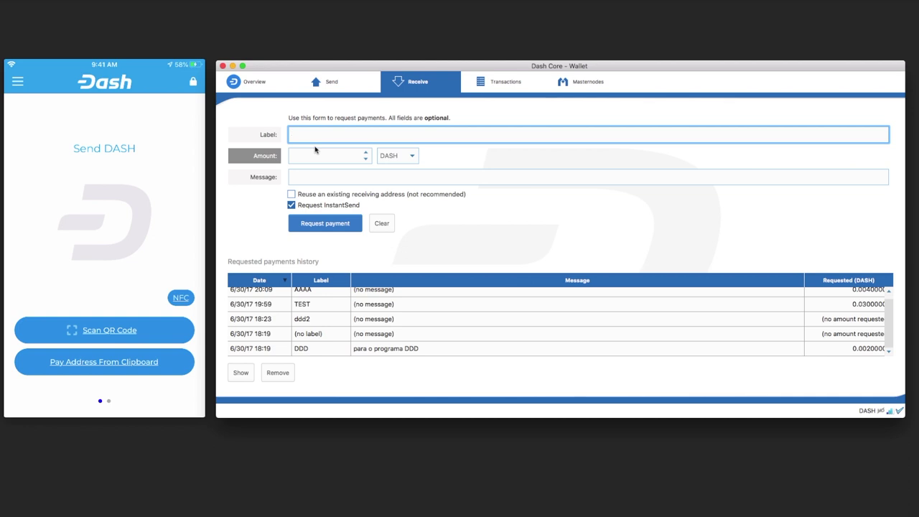
pyautogui.write('DASH 2020')
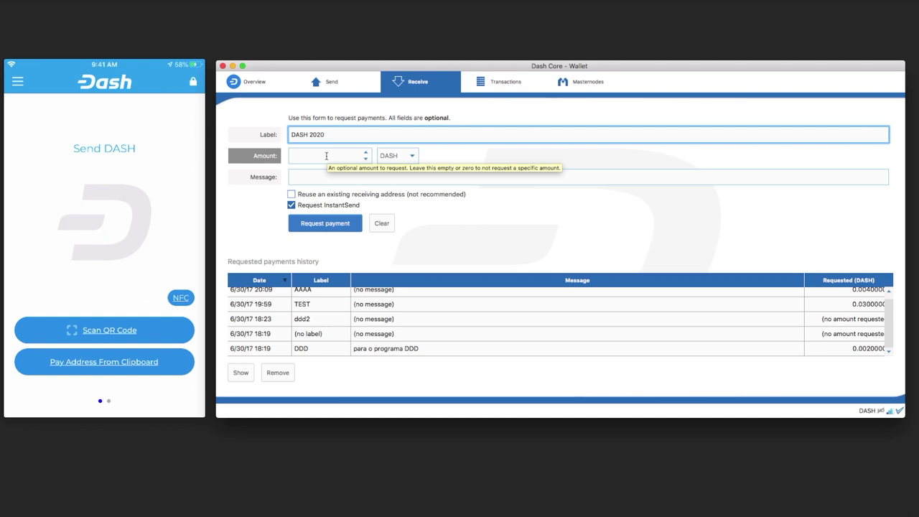
# - Add the message TEST 2020 and create the DASH 2020 payment request
pyautogui.click(351, 155)
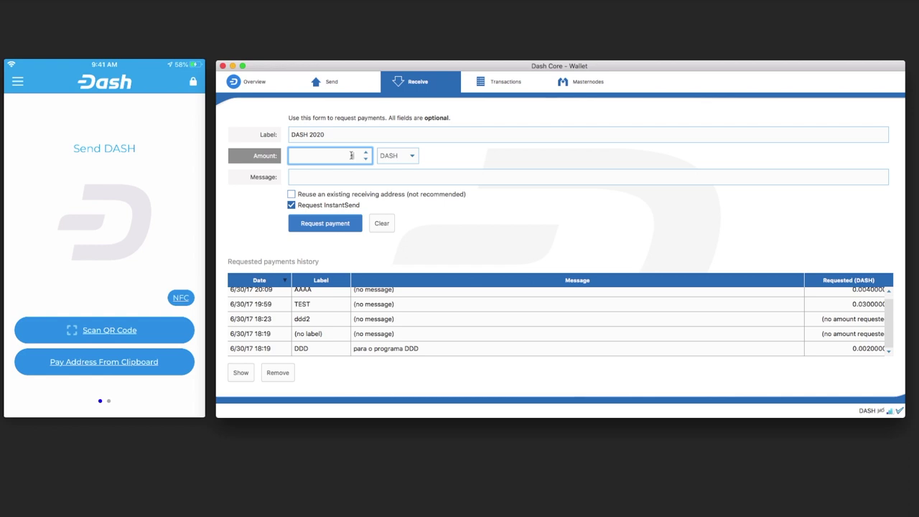
pyautogui.write('1')
pyautogui.click(351, 177)
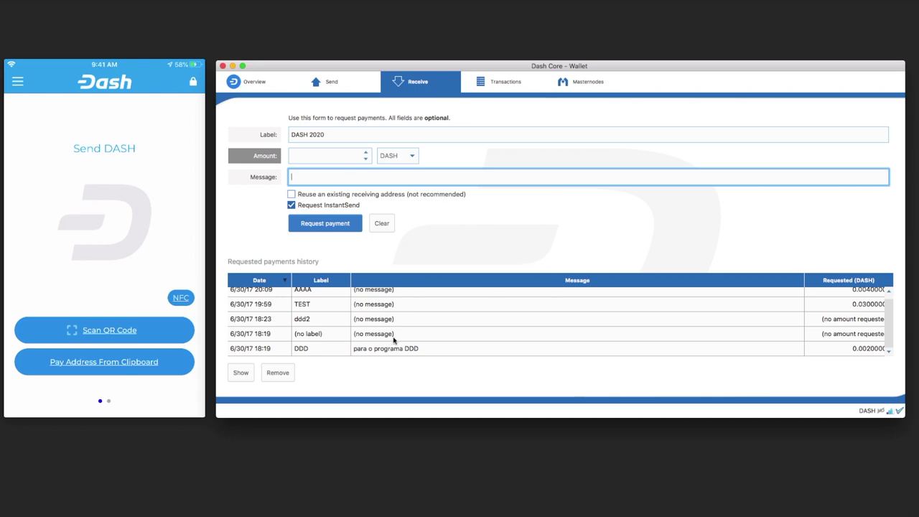
pyautogui.scroll(1, 389, 345)
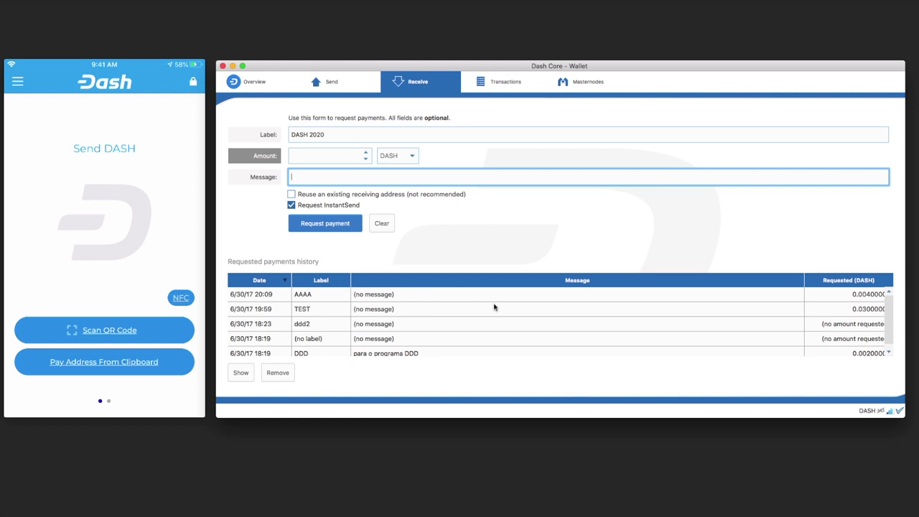
pyautogui.write('T')
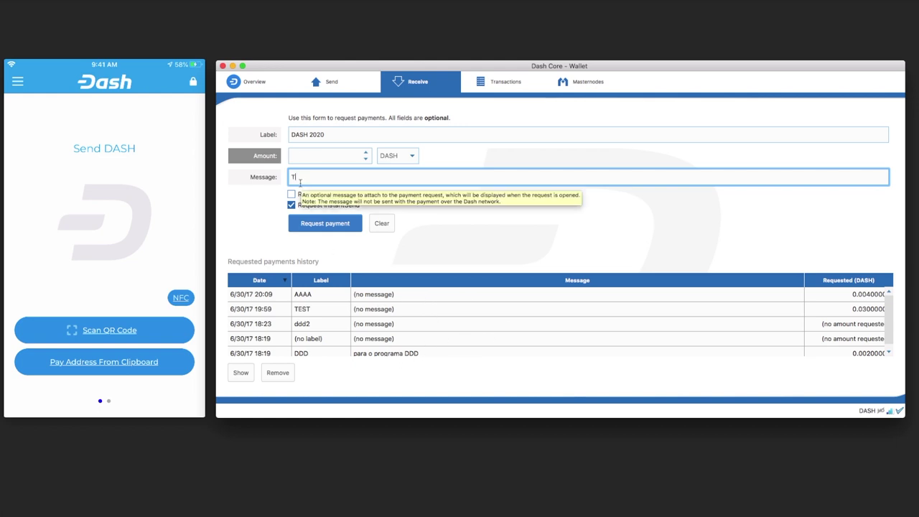
pyautogui.write('EST 2020')
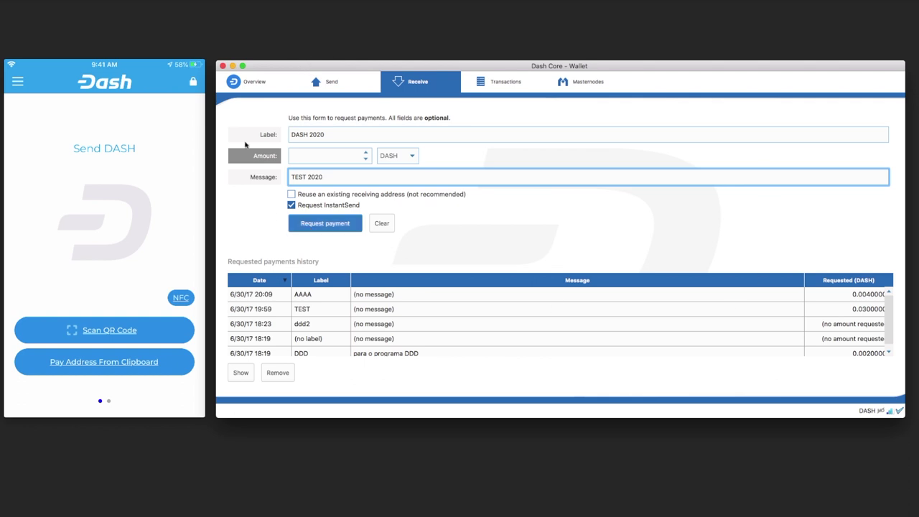
pyautogui.click(325, 223)
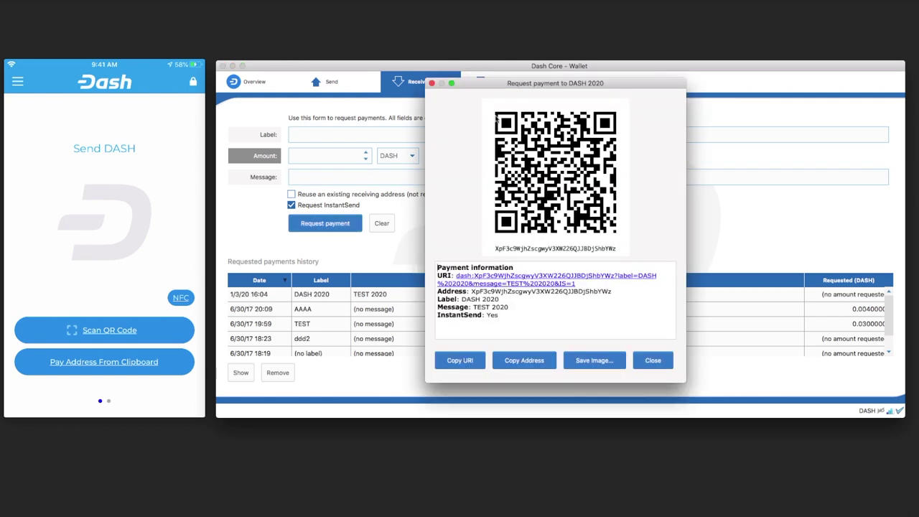
# - Reposition the payment request window and select the DASH 2020 receiving address text
pyautogui.moveTo(516, 87); pyautogui.dragTo(629, 83)
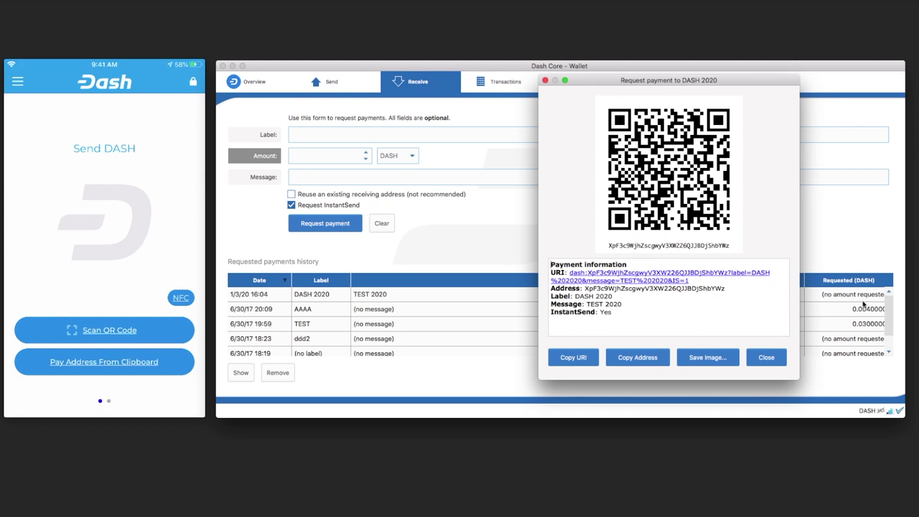
pyautogui.moveTo(690, 81); pyautogui.dragTo(494, 86)
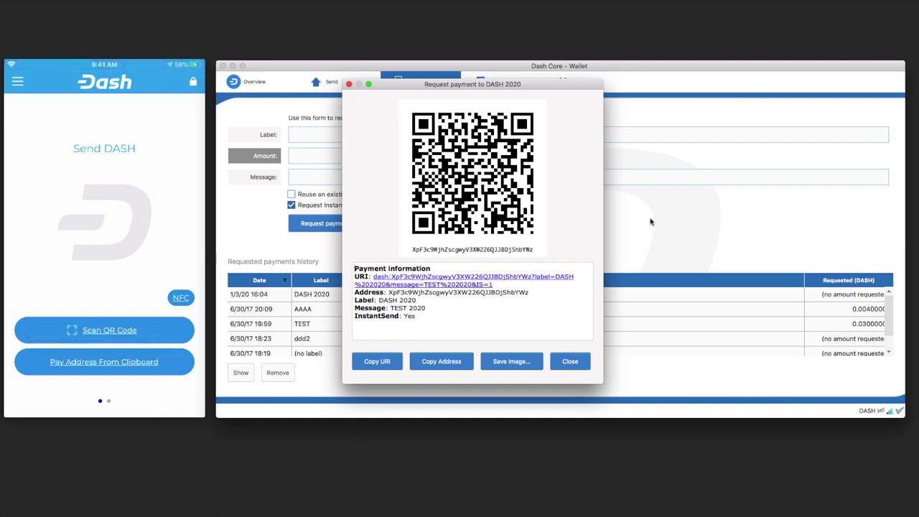
pyautogui.moveTo(543, 89); pyautogui.dragTo(665, 89)
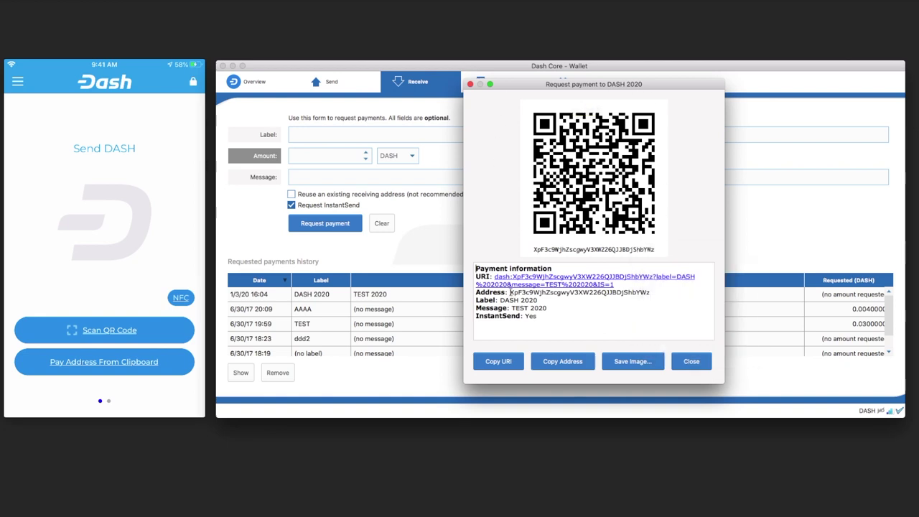
pyautogui.moveTo(509, 292); pyautogui.dragTo(653, 292)
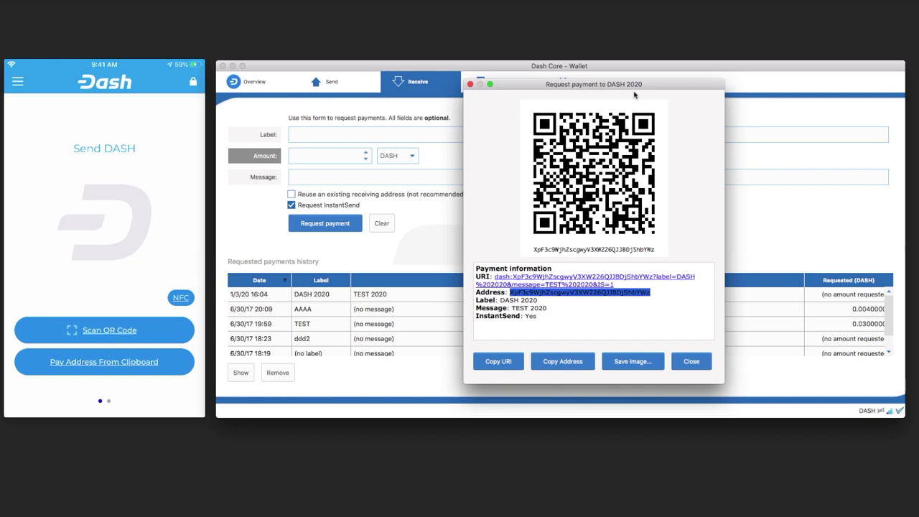
# - Copy the DASH 2020 receiving address to the clipboard, reselecting and copying it again
pyautogui.click(550, 360)
pyautogui.click(535, 366)
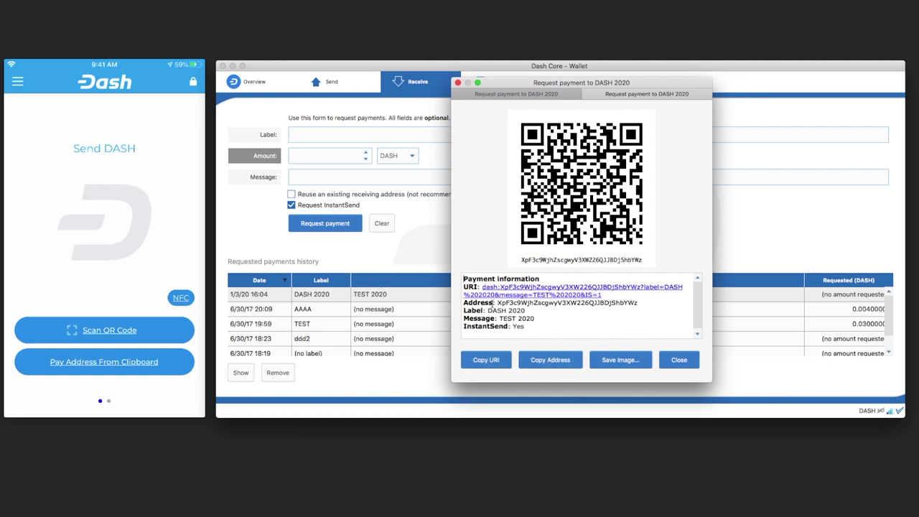
pyautogui.moveTo(497, 302); pyautogui.dragTo(644, 305)
pyautogui.click(555, 360)
pyautogui.press('super+Tab')
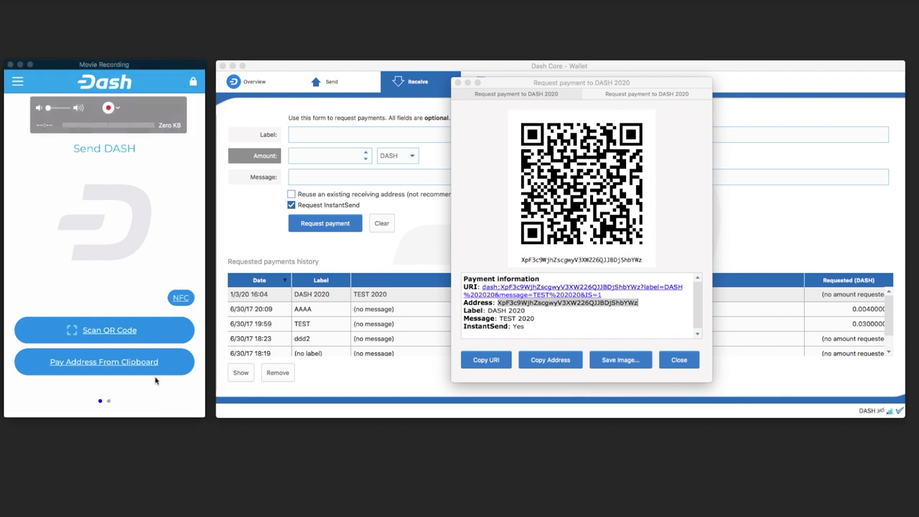
# - In Dash Wallet, start paying the clipboard address with the amount entered in dollars
pyautogui.click(155, 379)
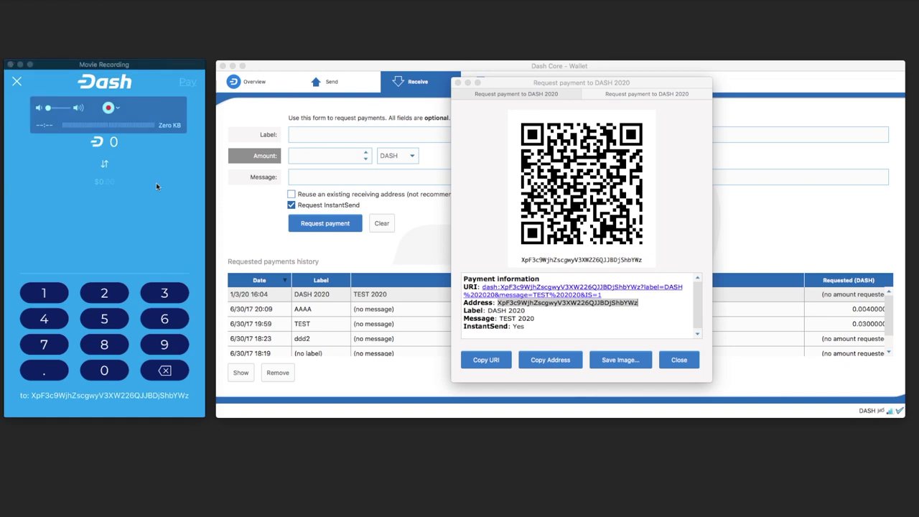
pyautogui.click(105, 167)
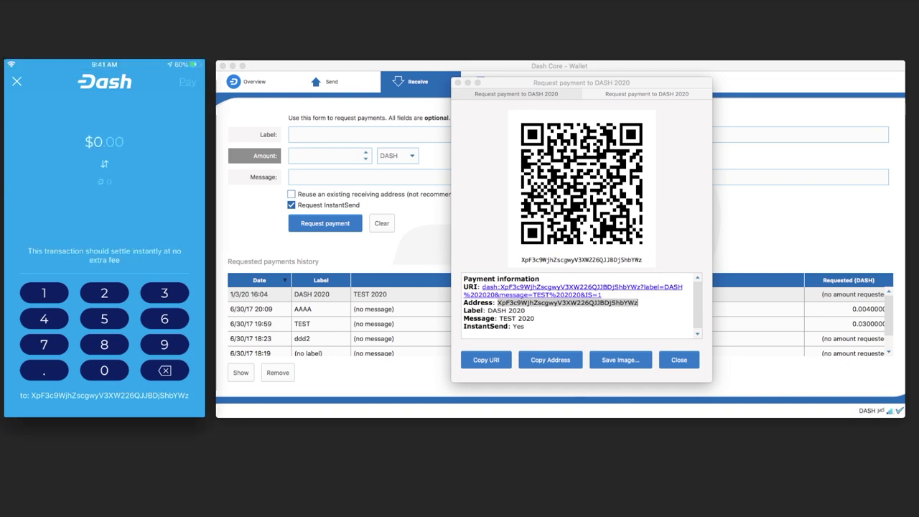
pyautogui.click(43, 293)
# - Enter $10.00 (about 0.2289 DASH) and send it to the Dash Core address
pyautogui.click(105, 370)
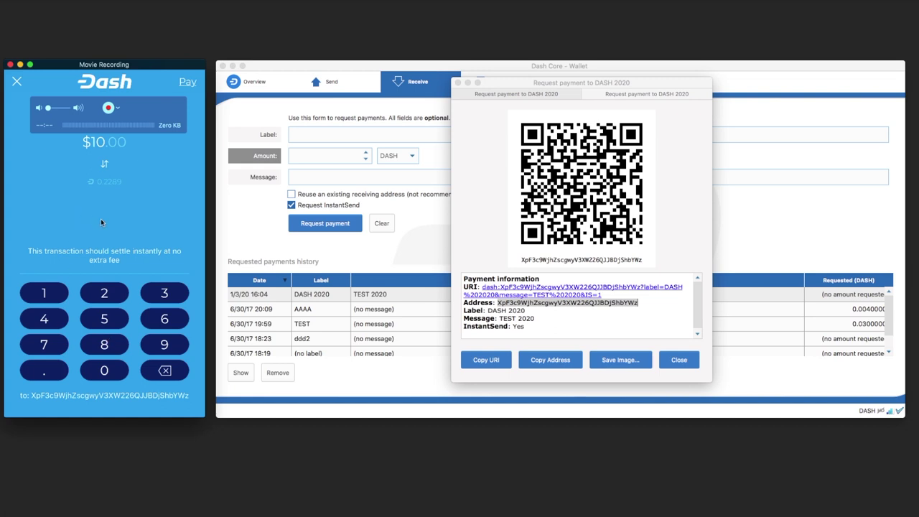
pyautogui.click(188, 82)
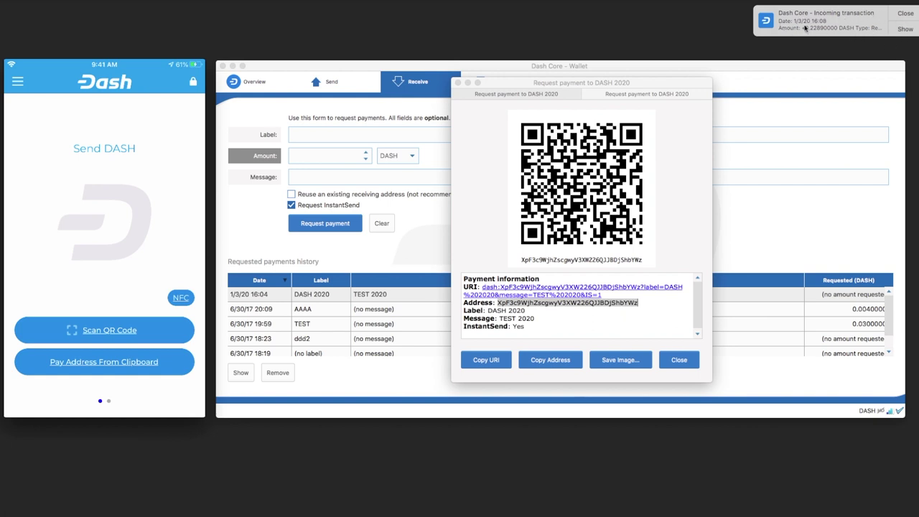
# - Find the received 0.22890000 DASH DASH 2020 transaction in Transactions and review its details
pyautogui.click(678, 360)
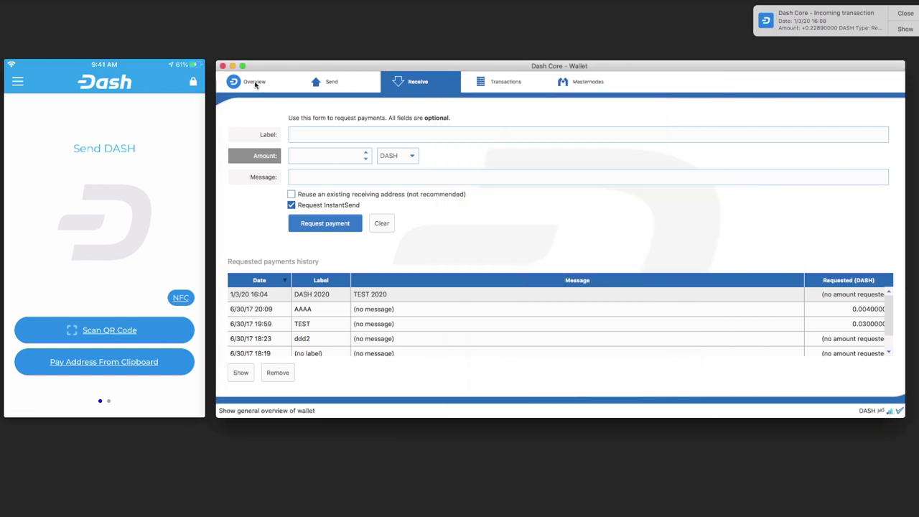
pyautogui.click(255, 83)
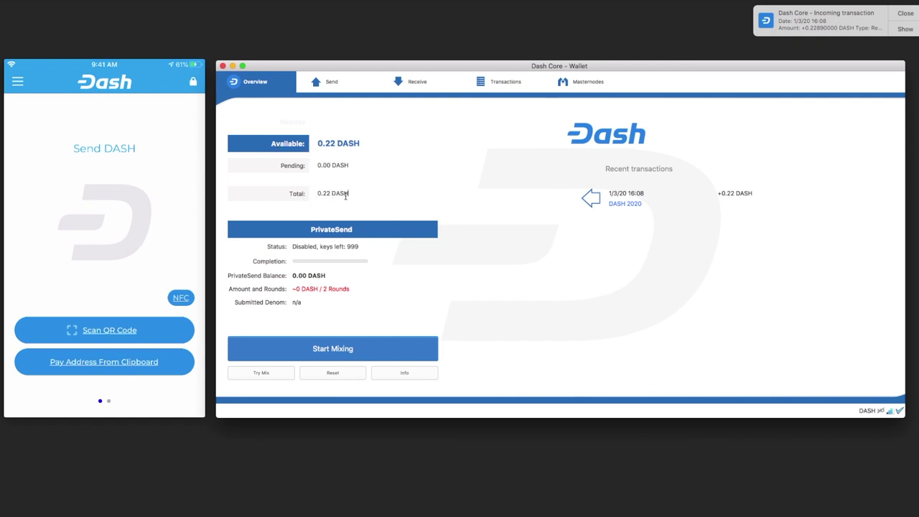
pyautogui.click(507, 84)
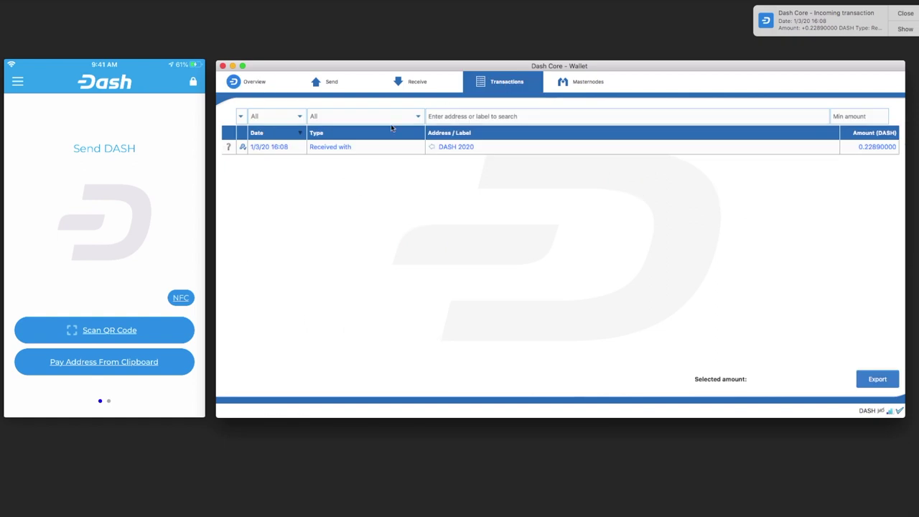
pyautogui.doubleClick(455, 148)
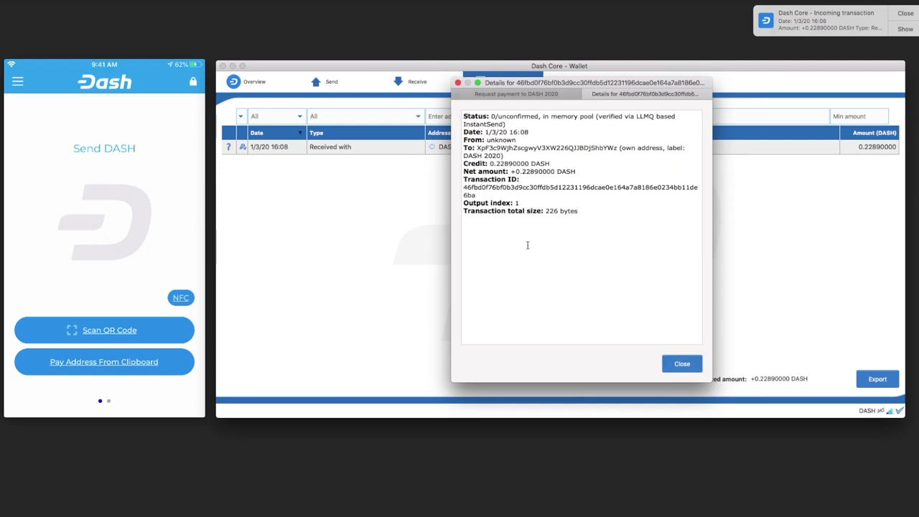
pyautogui.click(679, 363)
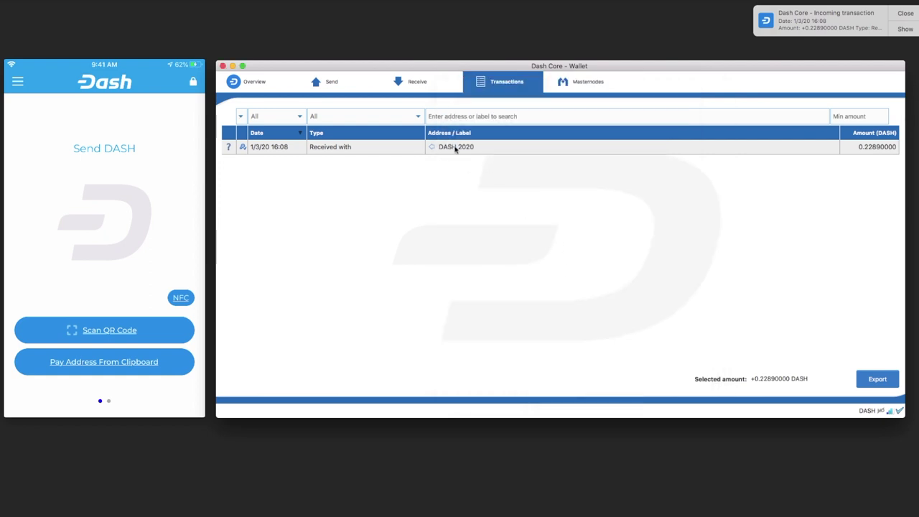
# - Go from the wallet Overview to the Send page with its empty payment form
pyautogui.click(236, 85)
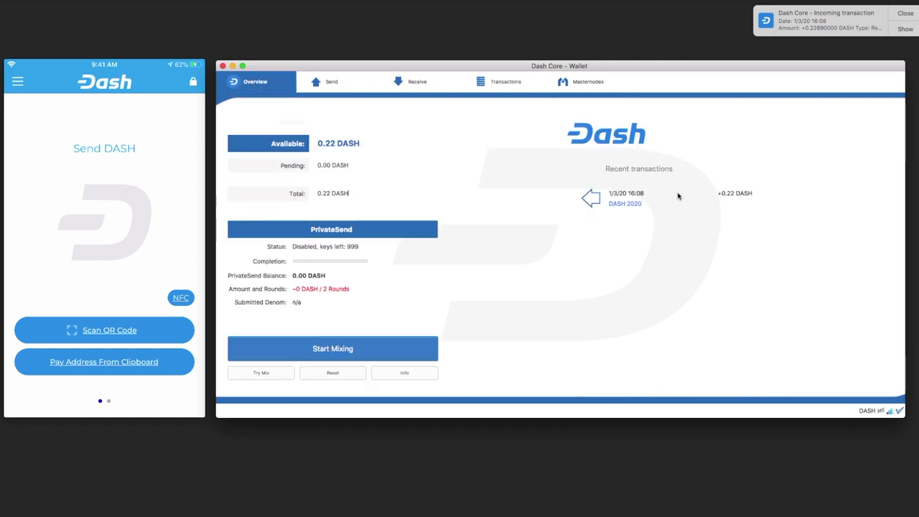
pyautogui.moveTo(628, 202)
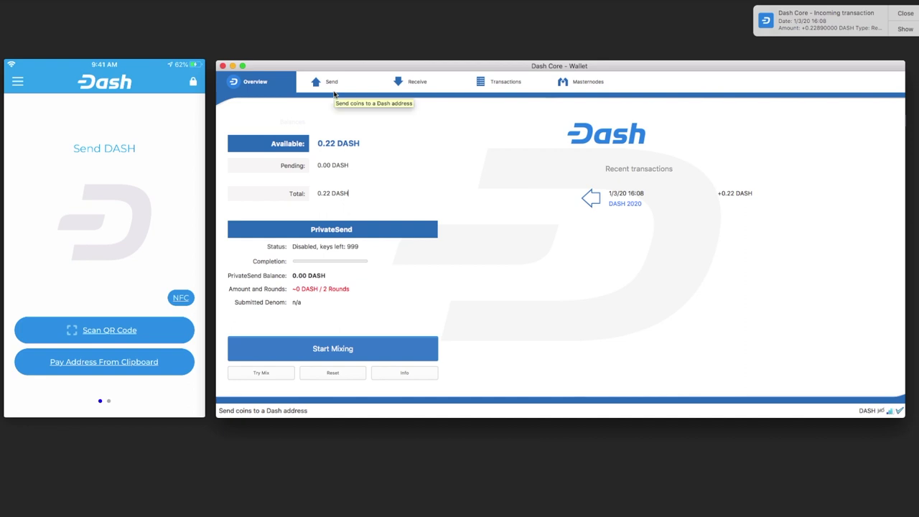
pyautogui.click(331, 83)
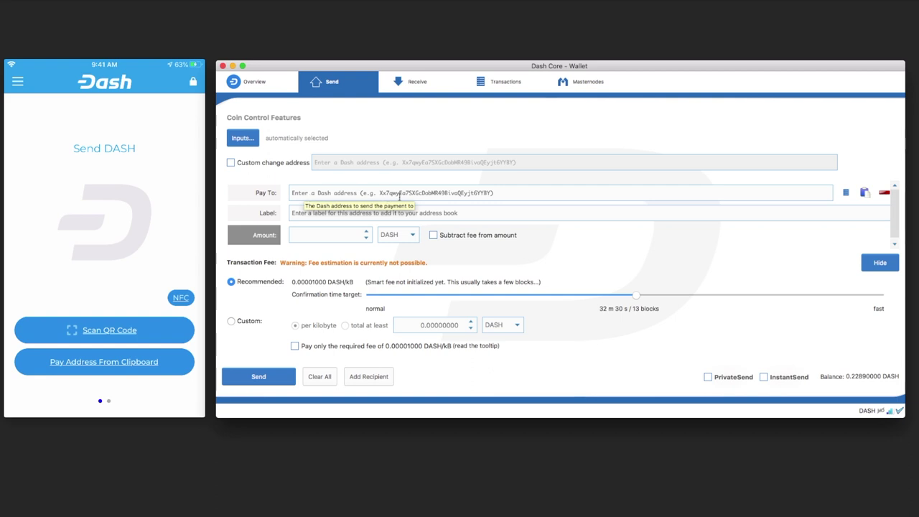
# - Paste the recipient address and the label 'Pagamento da Cerveja do rodrigo', then enter an amount
pyautogui.click(372, 194)
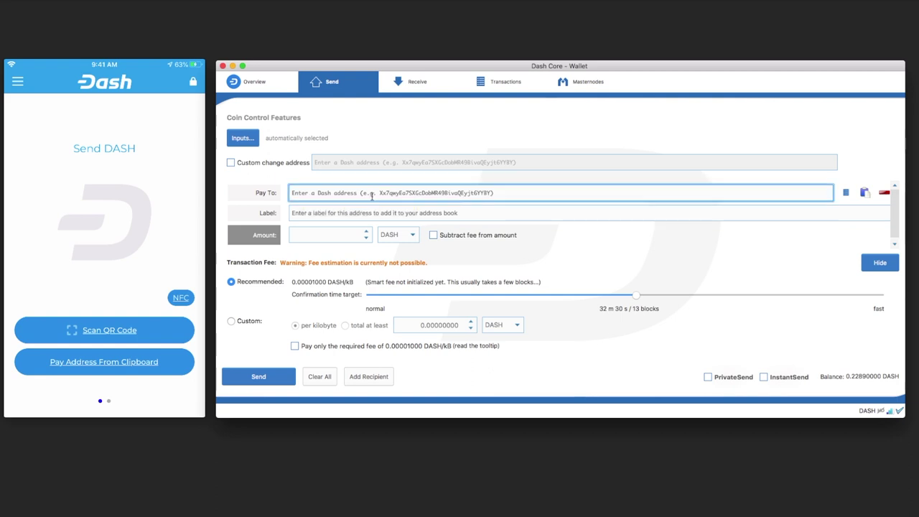
pyautogui.write('XqXfBqFdYJPpRymh8JzDZHrNm724oR4KtY')
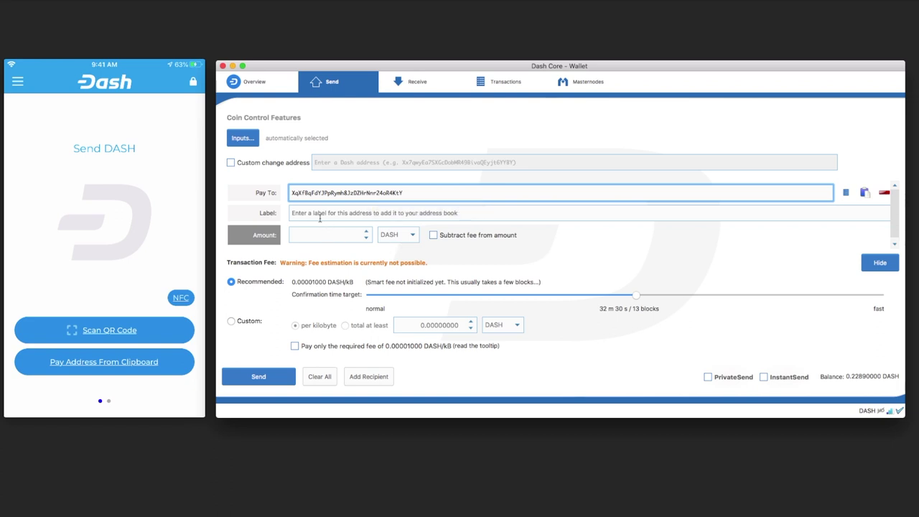
pyautogui.click(319, 215)
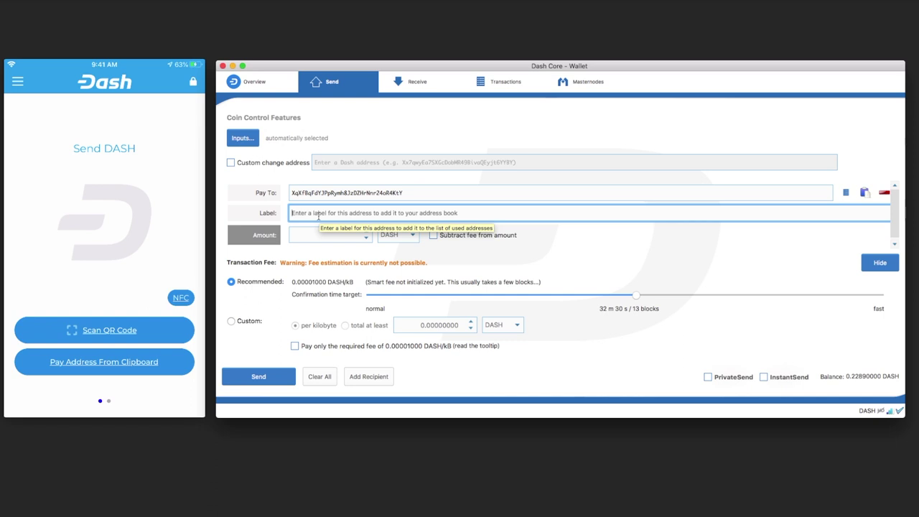
pyautogui.write('Pagamento da Cerveja do rodrigo')
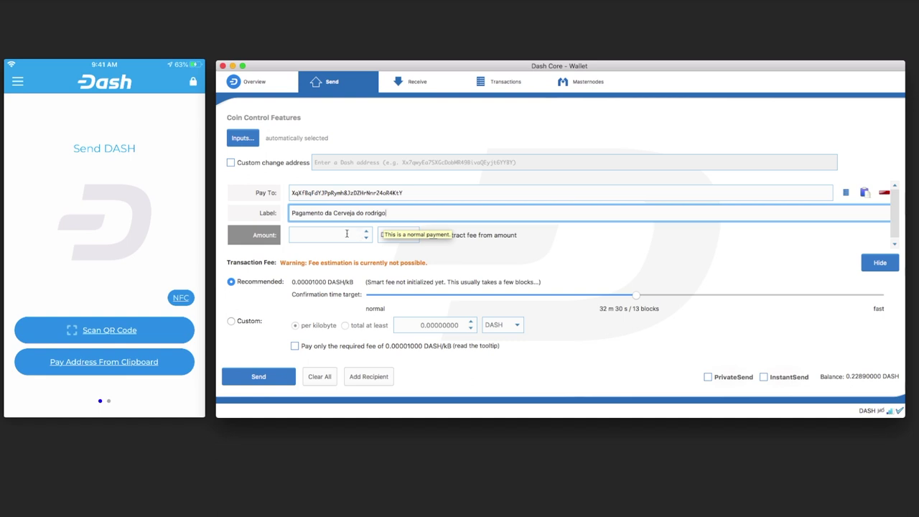
pyautogui.click(347, 233)
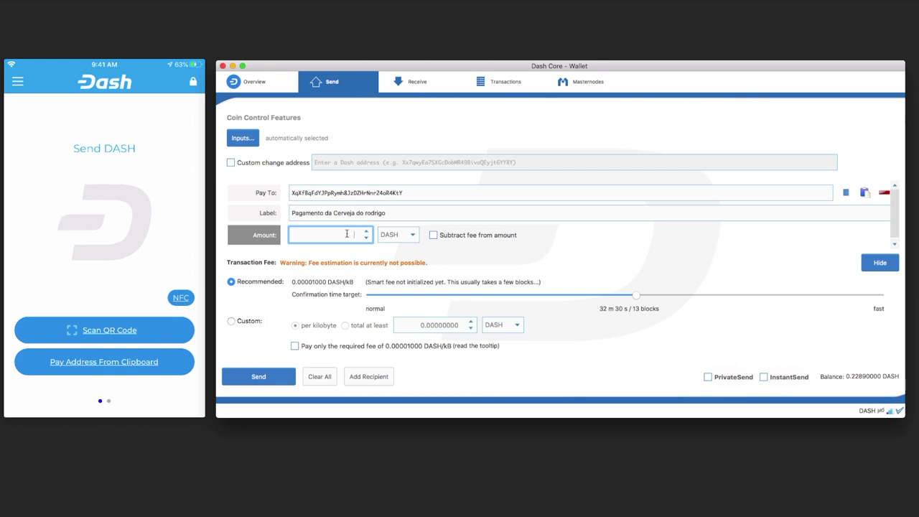
pyautogui.write('2289')
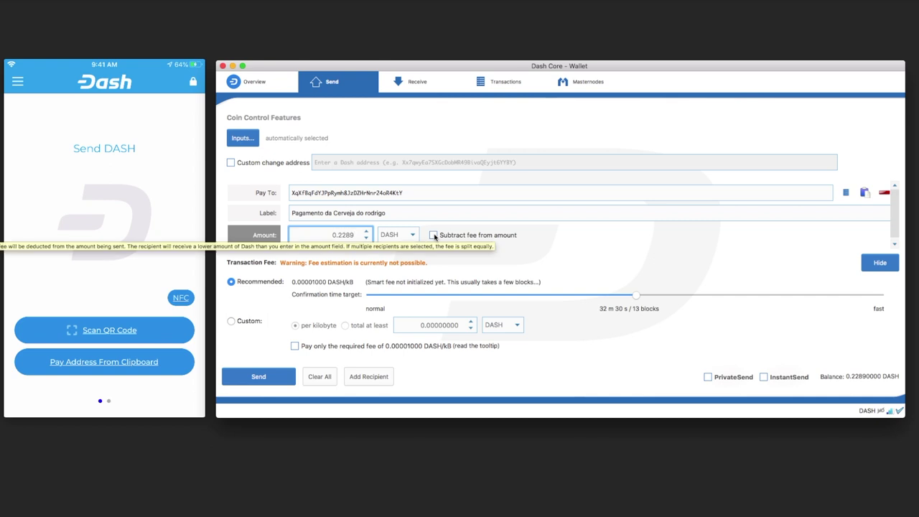
# - Subtract the fee from the amount, set the amount to 0.12890000 DASH, and submit for confirmation
pyautogui.click(433, 236)
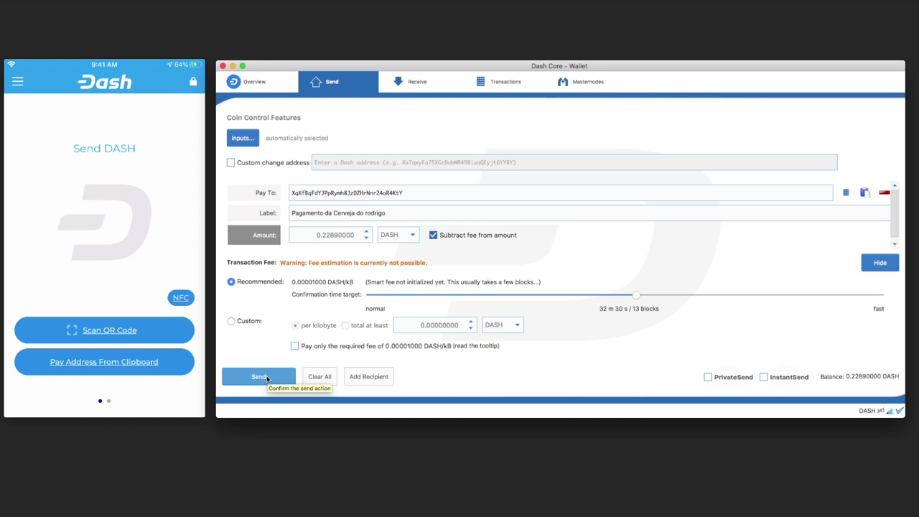
pyautogui.click(267, 378)
pyautogui.click(324, 236)
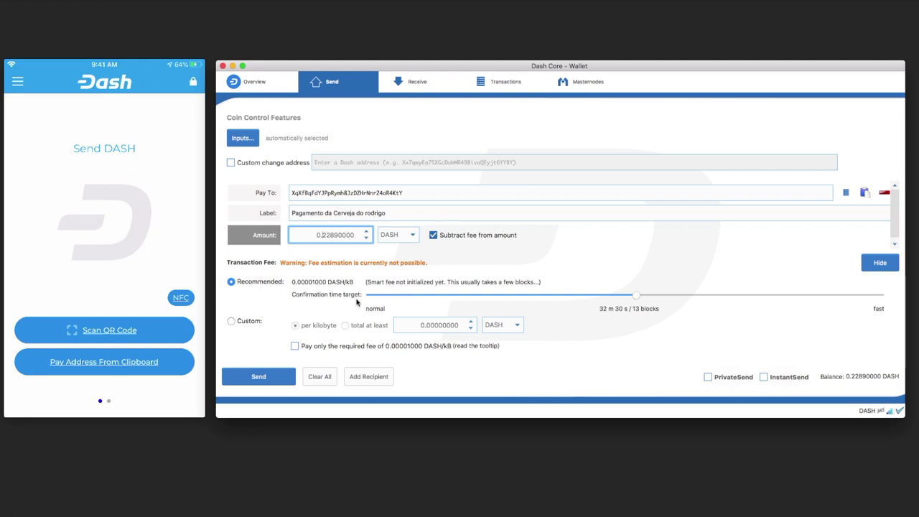
pyautogui.press('BackSpace')
pyautogui.write('1')
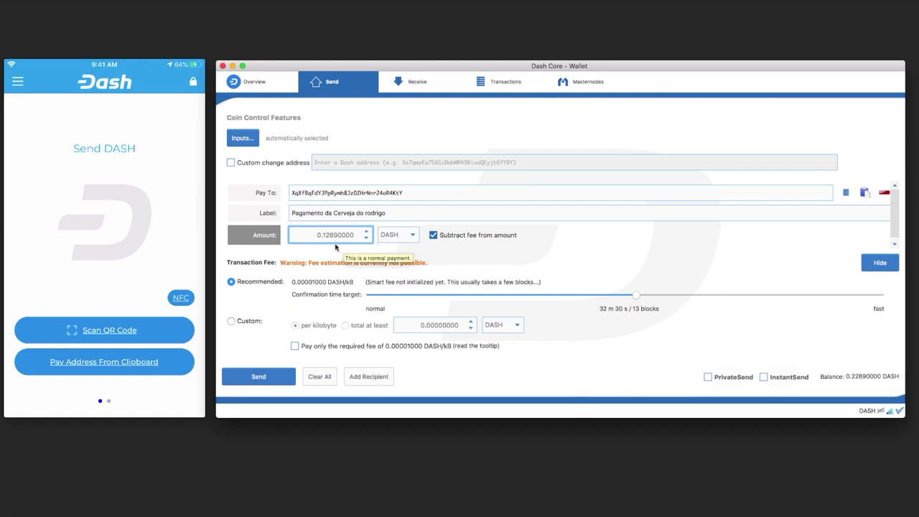
pyautogui.click(260, 377)
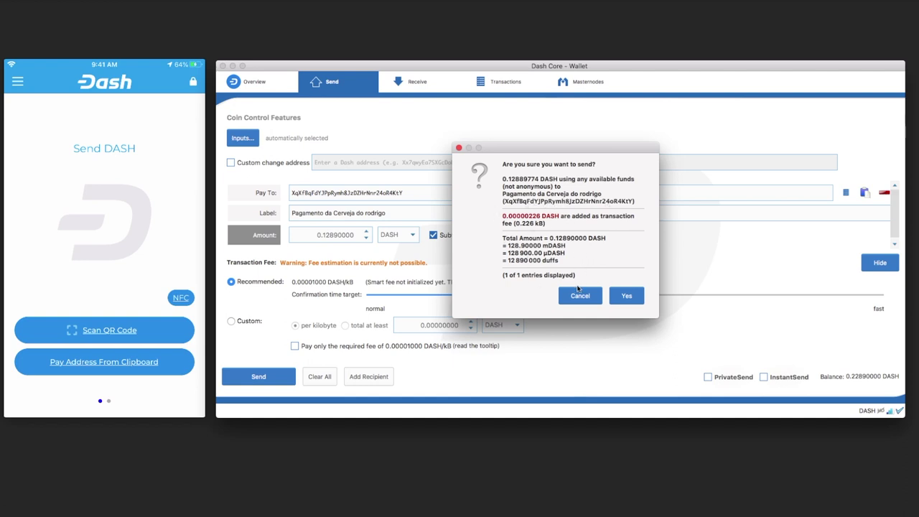
# - Confirm the 0.1289 DASH send and view the Overview's remaining 0.10 DASH balance
pyautogui.click(627, 298)
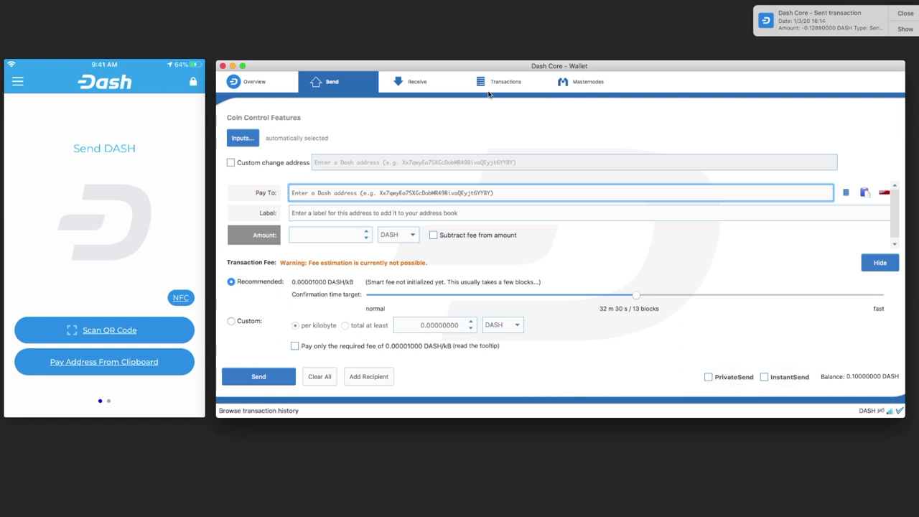
pyautogui.click(247, 81)
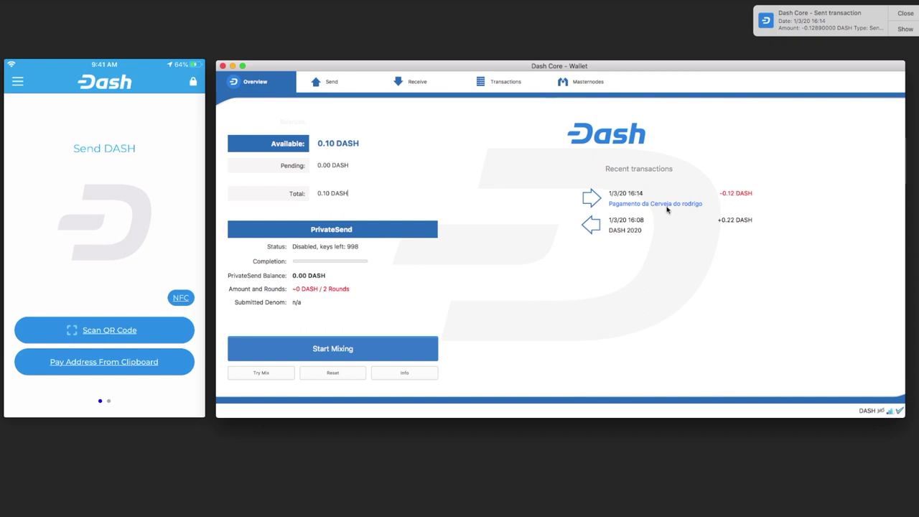
pyautogui.click(491, 84)
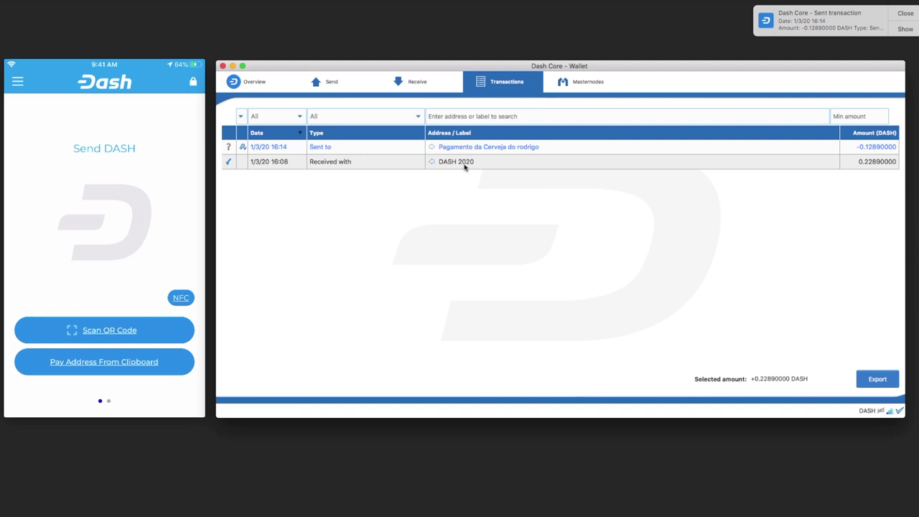
pyautogui.moveTo(468, 149)
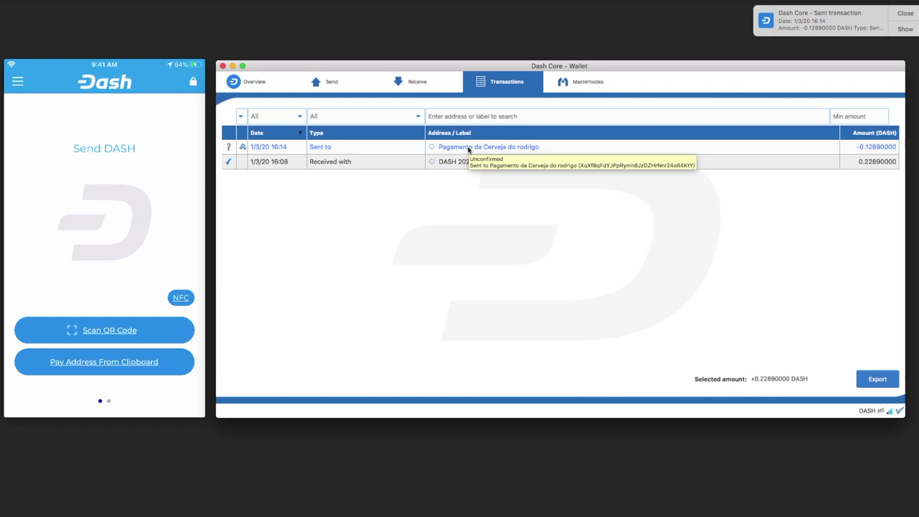
pyautogui.doubleClick(468, 148)
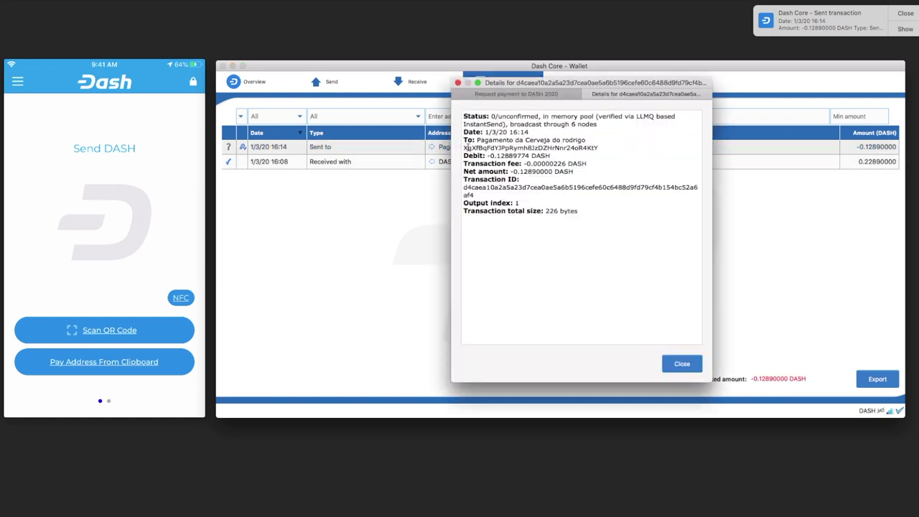
pyautogui.click(684, 364)
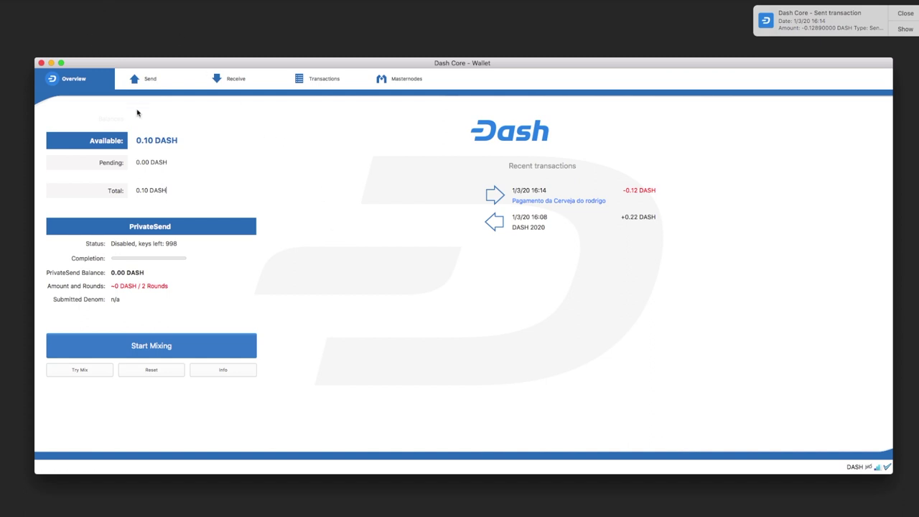
# - Start Settings > Encrypt Wallet, enter the new passphrase twice, and accept the fund-loss warning
pyautogui.click(114, 0)
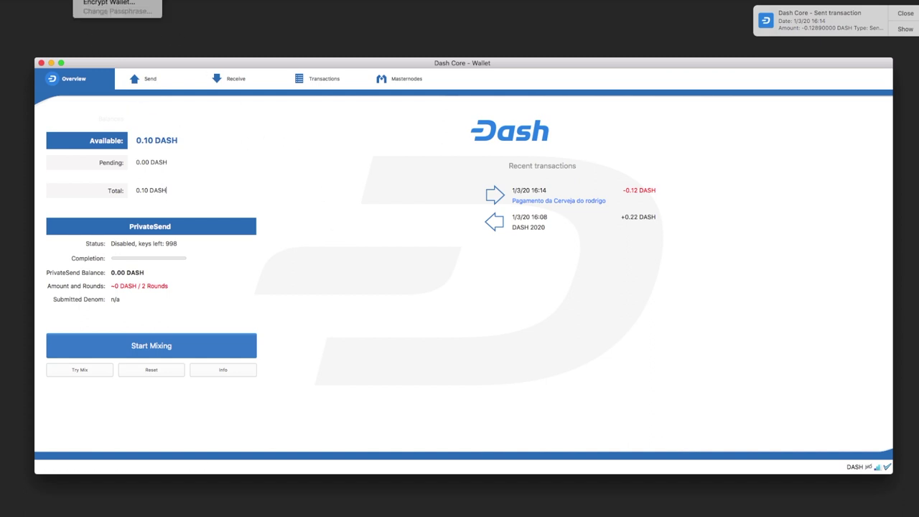
pyautogui.click(104, 3)
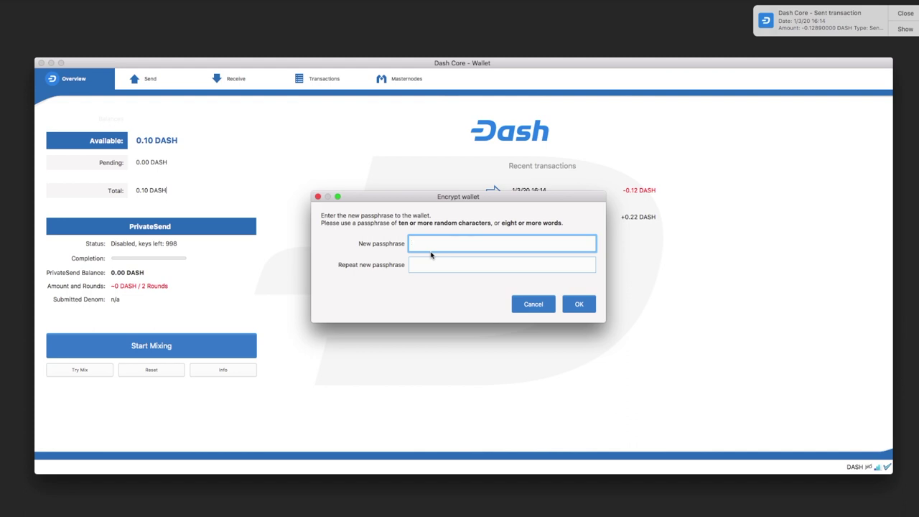
pyautogui.press('super+v')
pyautogui.press('Tab')
pyautogui.press('super+v')
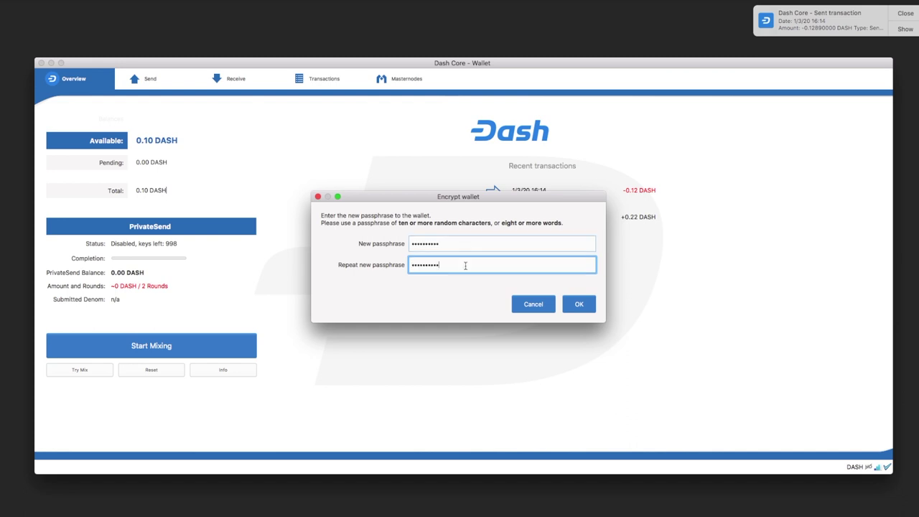
pyautogui.click(577, 304)
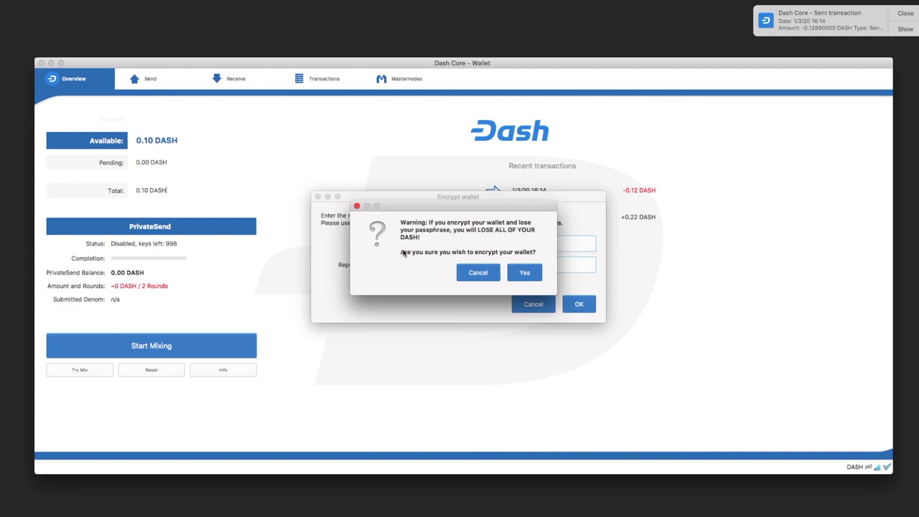
pyautogui.click(524, 276)
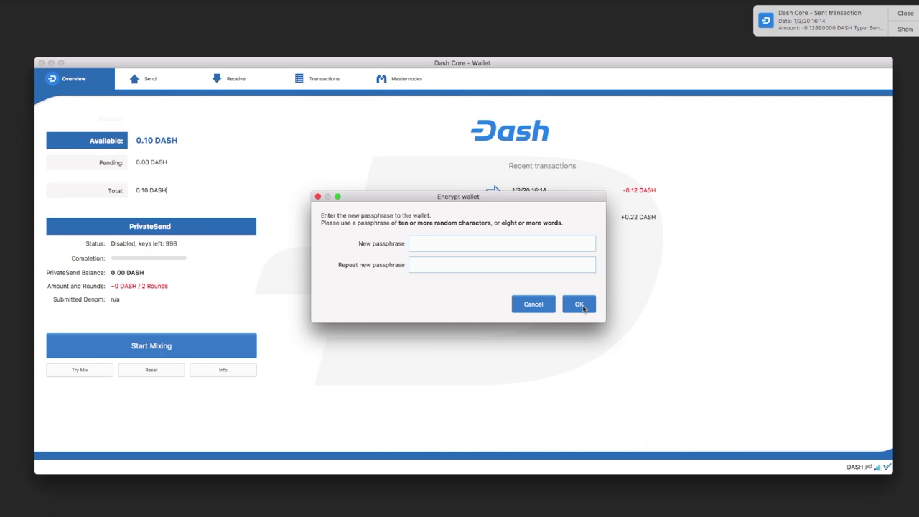
# - Complete the encryption and acknowledge the restart so Dash Core reopens encrypted and locked
pyautogui.click(579, 304)
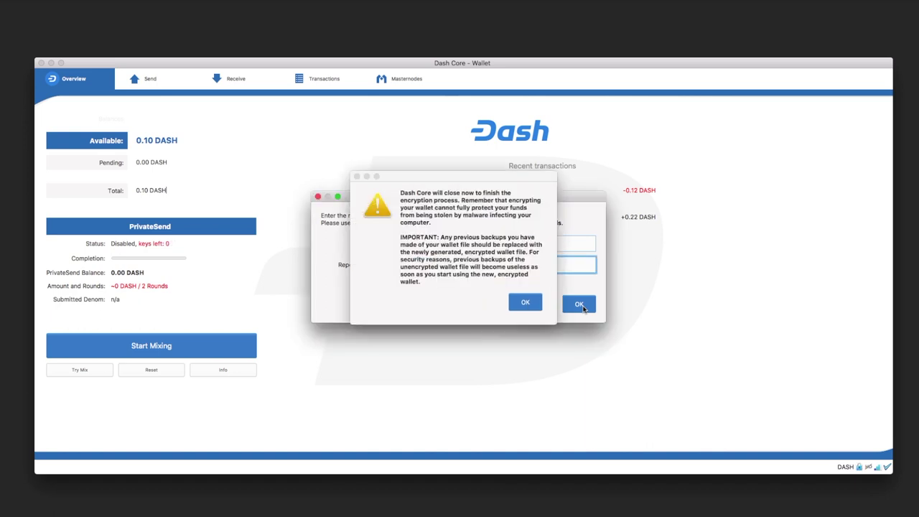
pyautogui.click(525, 302)
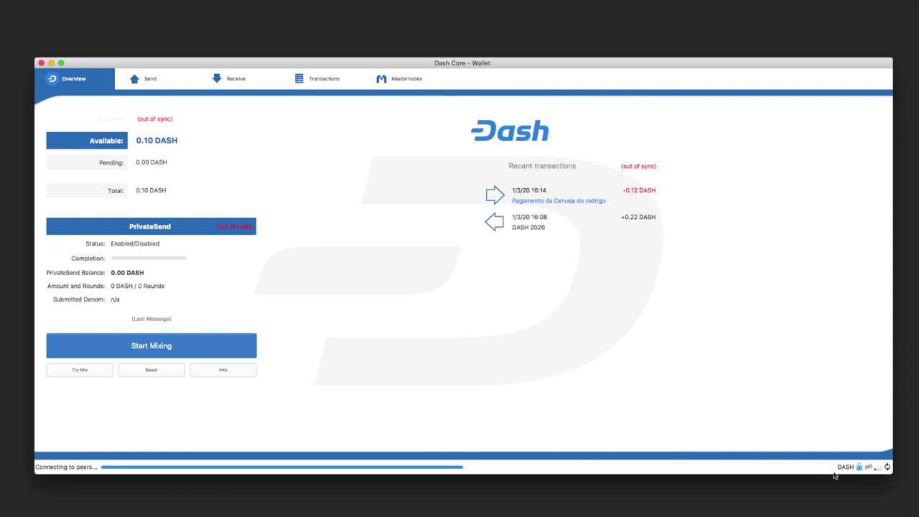
pyautogui.moveTo(860, 471)
# - Paste the recipient address and label, enter 0.1 DASH with the fee subtracted, and send
pyautogui.click(145, 80)
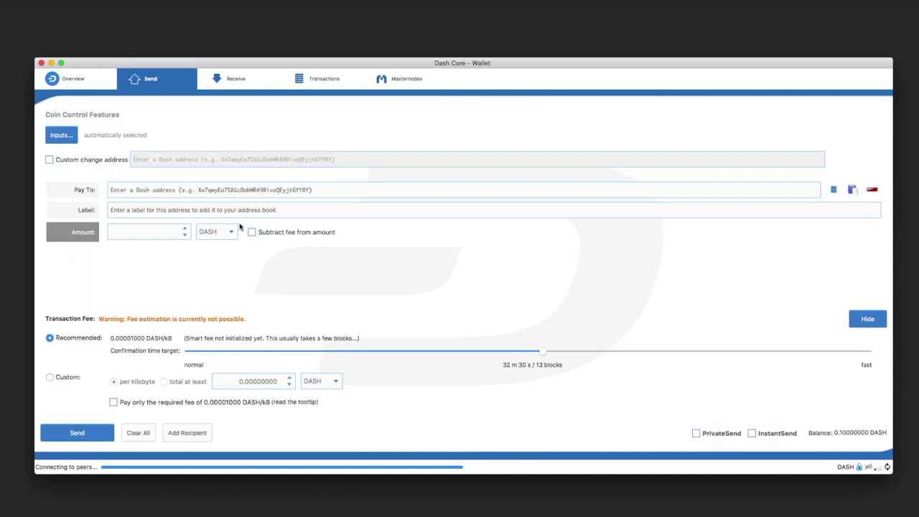
pyautogui.click(180, 190)
pyautogui.write('XqXfBqFdYJPpRymh8JzDZBrNnr24oR4KtY')
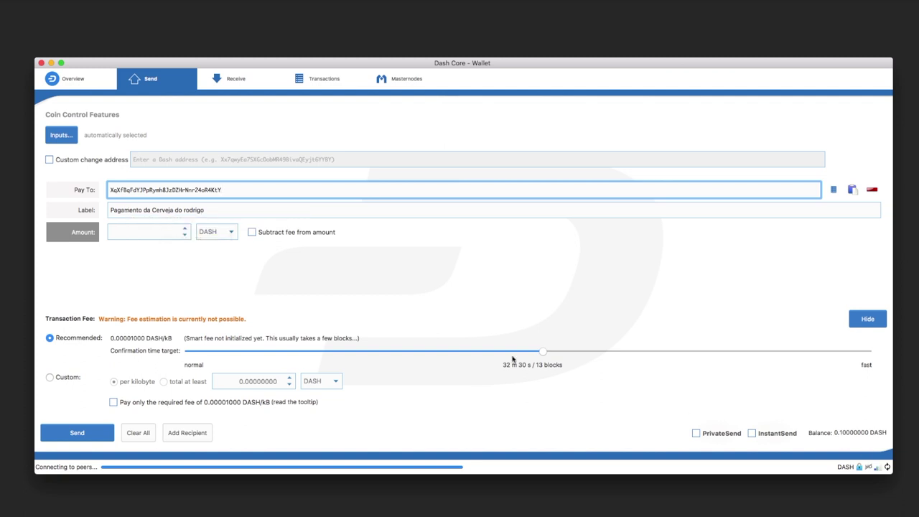
pyautogui.click(161, 234)
pyautogui.write('0.1')
pyautogui.press('Tab')
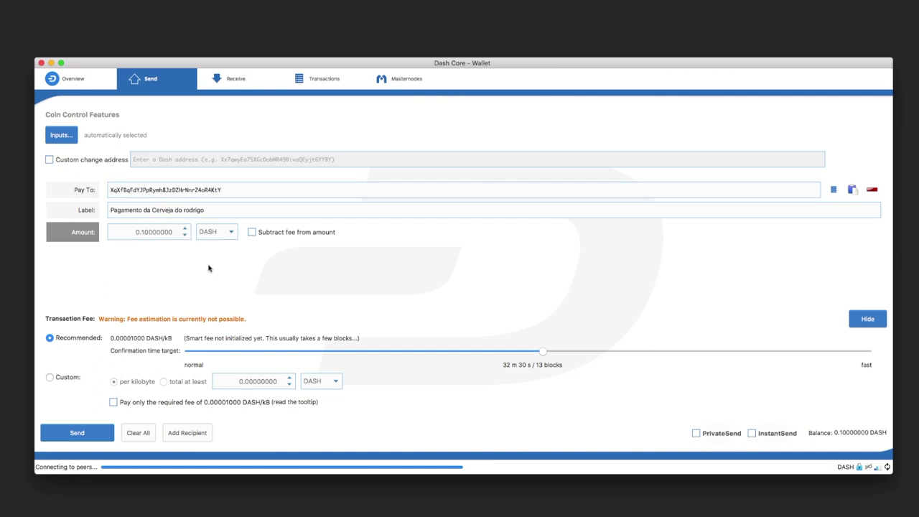
pyautogui.click(251, 232)
pyautogui.click(88, 433)
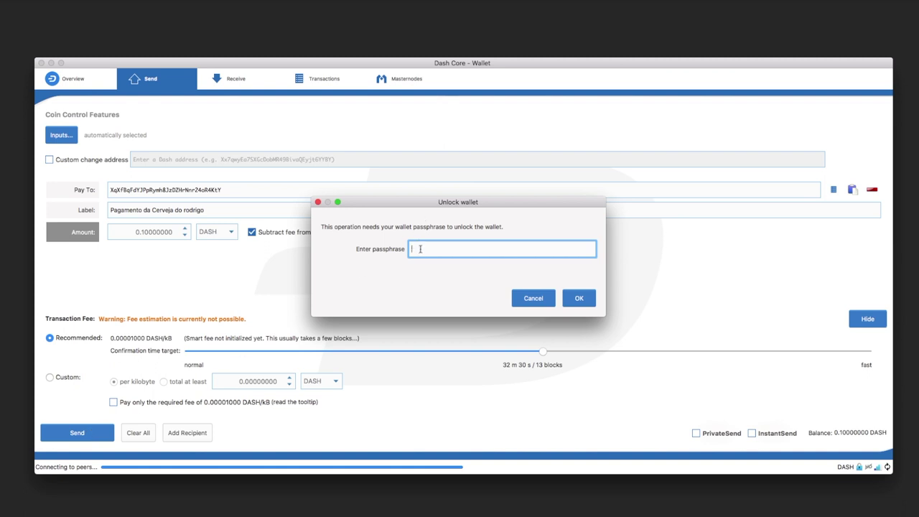
# - Enter the wallet passphrase, retrying after incorrect attempts, to unlock and send the 0.10 DASH
pyautogui.write('**********')
pyautogui.press('Return')
pyautogui.press('Return')
pyautogui.write('**********')
pyautogui.press('Return')
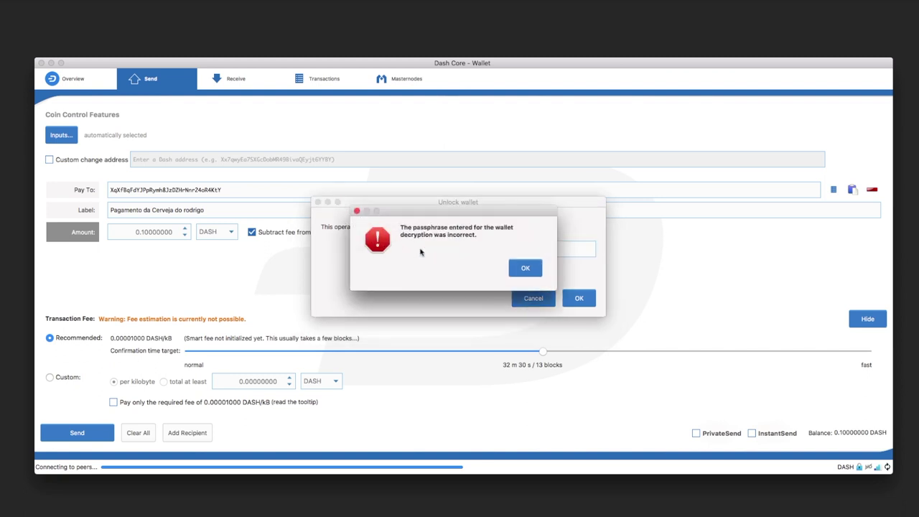
pyautogui.press('Return')
pyautogui.write('**********')
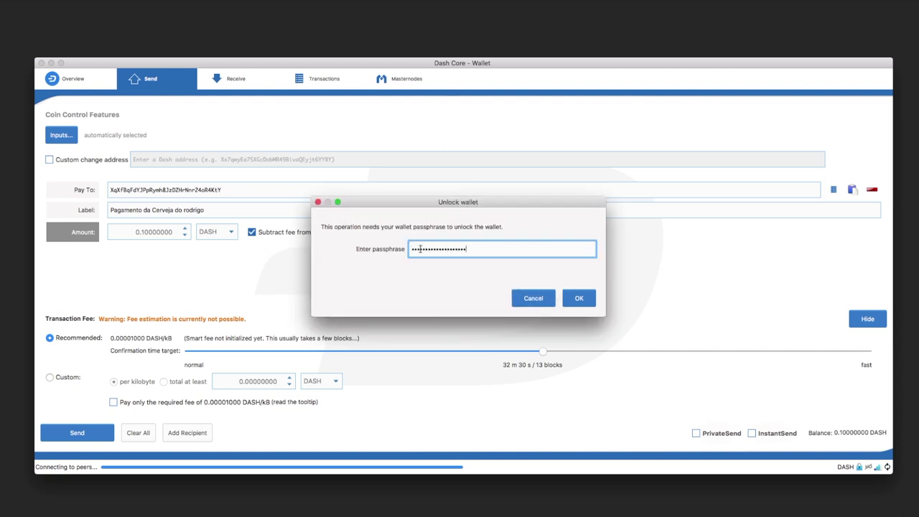
pyautogui.press('Return')
pyautogui.press('Return')
pyautogui.write('**********')
pyautogui.press('Return')
pyautogui.press('Return')
pyautogui.write('**********')
pyautogui.press('Return')
pyautogui.press('Return')
pyautogui.write('**********')
pyautogui.click(577, 301)
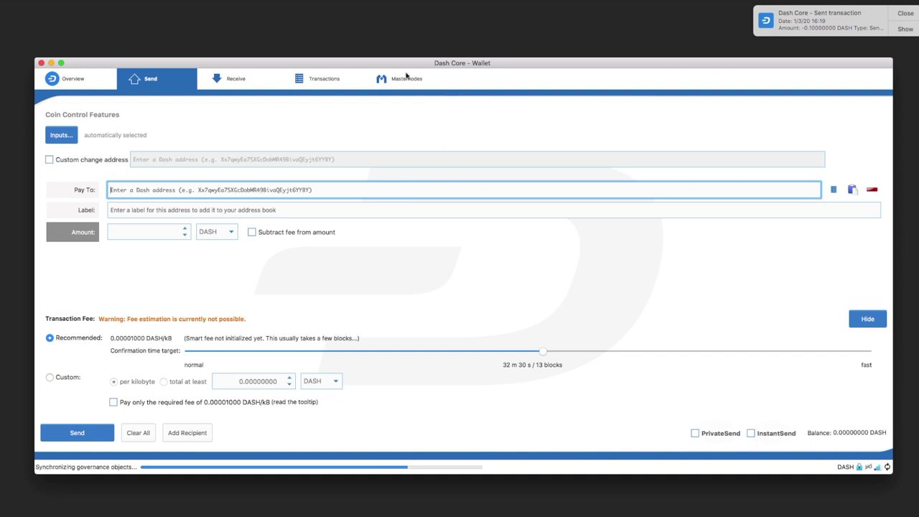
# - Show the Overview with the 0.00 DASH balance and nudge the wallet window upward
pyautogui.click(69, 80)
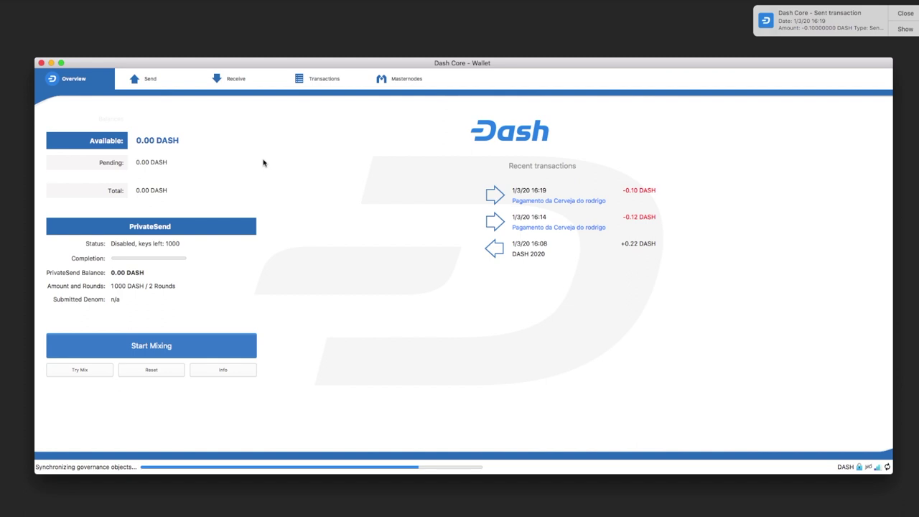
pyautogui.moveTo(176, 66); pyautogui.dragTo(173, 56)
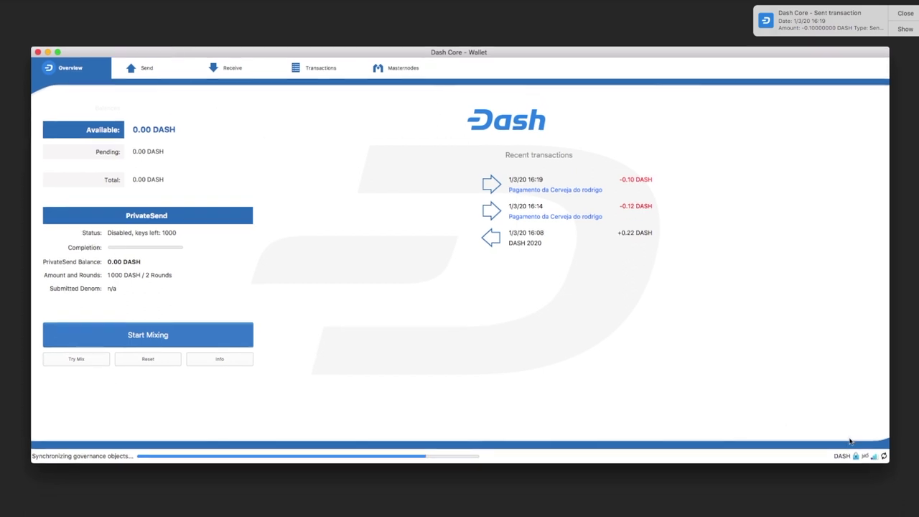
pyautogui.moveTo(856, 460)
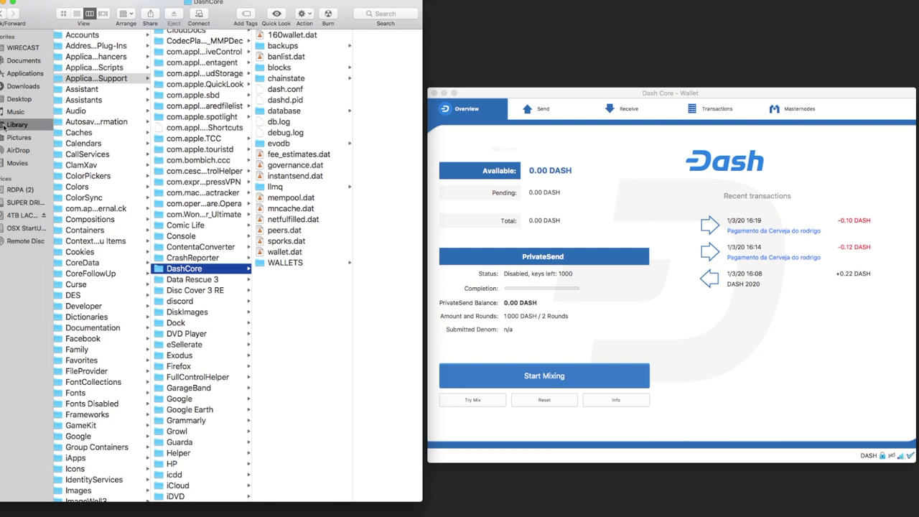
# - Browse Library > Application Support > DashCore in Finder and select wallet.dat
pyautogui.click(3, 125)
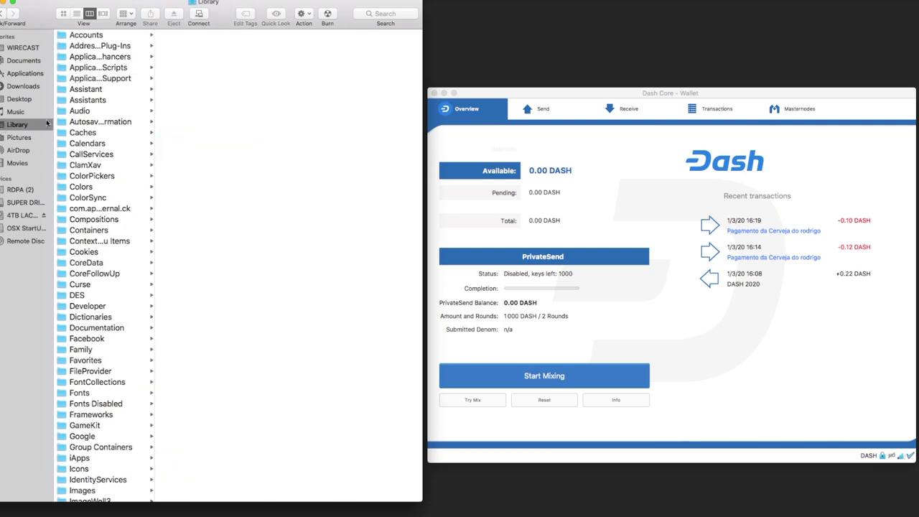
pyautogui.click(107, 79)
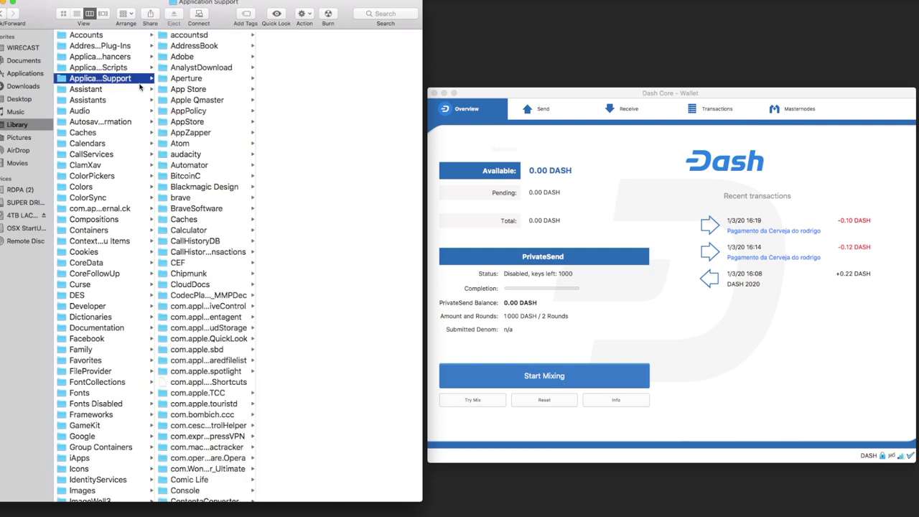
pyautogui.scroll(-10, 211, 311)
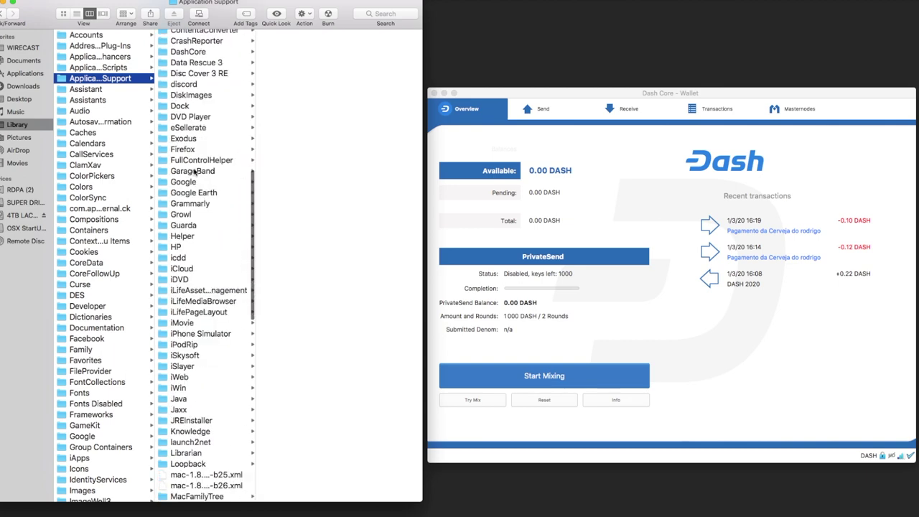
pyautogui.scroll(1, 194, 173)
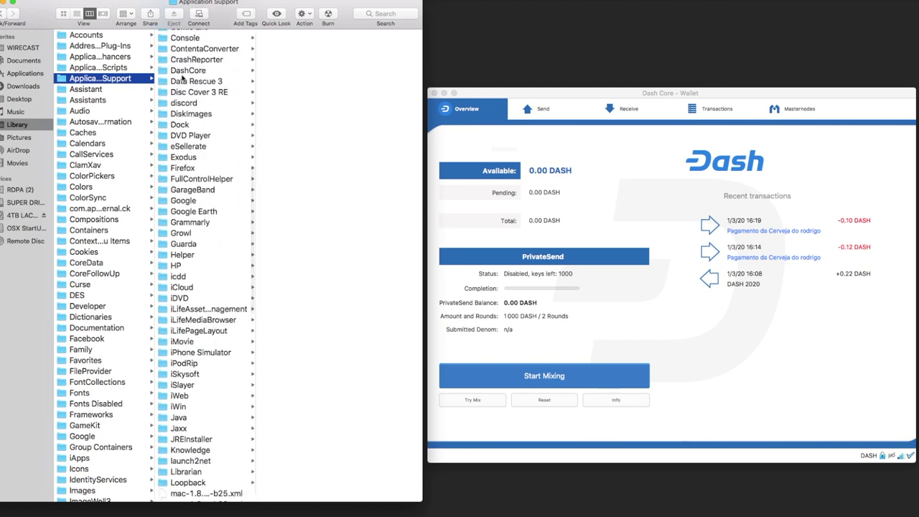
pyautogui.click(184, 72)
pyautogui.click(289, 252)
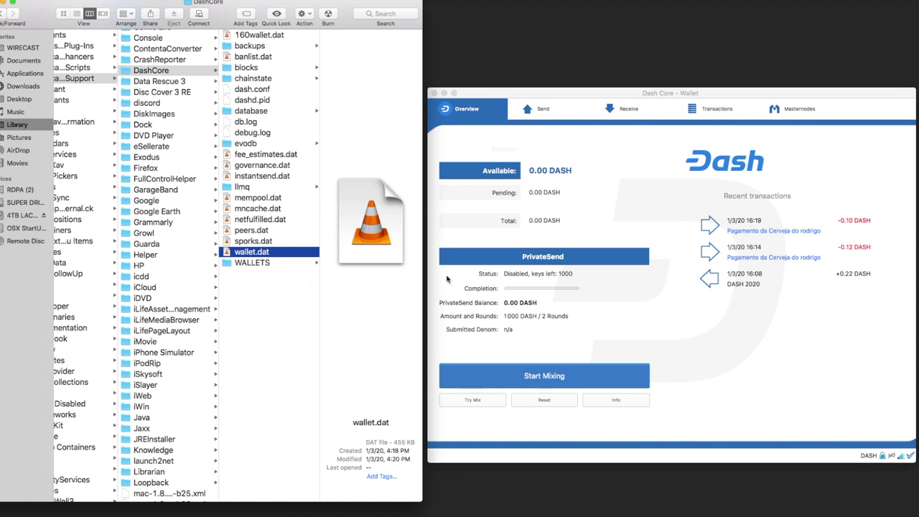
# - Drag the desktop wallet.dat into the DashCore folder, replacing the existing wallet file
pyautogui.moveTo(474, 96); pyautogui.dragTo(918, 115)
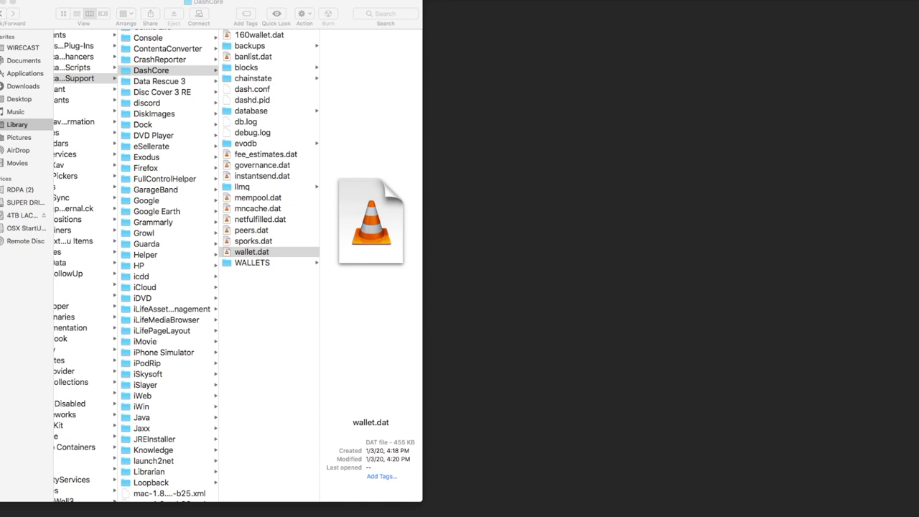
pyautogui.moveTo(918, 355); pyautogui.dragTo(268, 288)
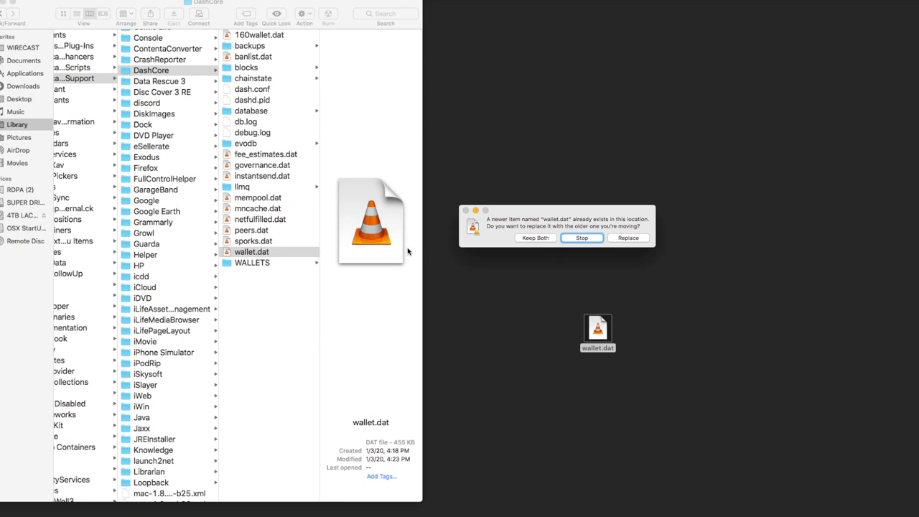
pyautogui.click(580, 238)
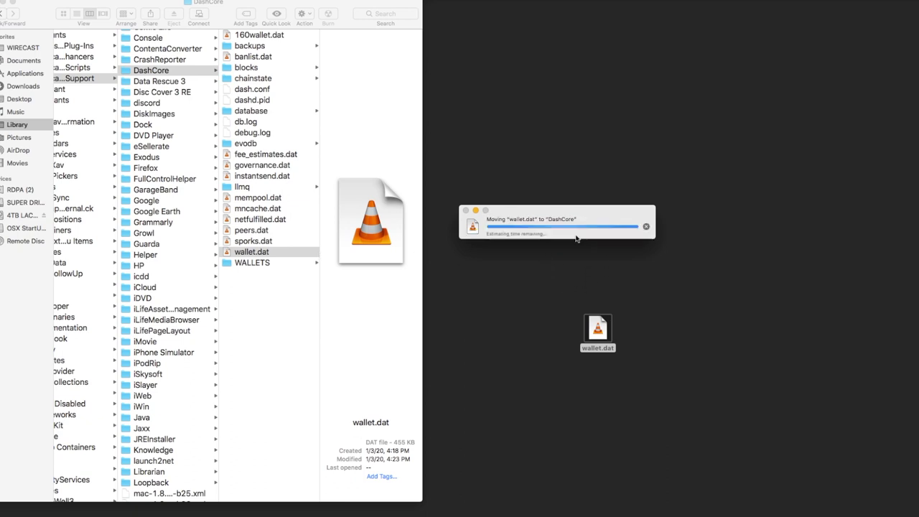
pyautogui.moveTo(590, 330); pyautogui.dragTo(606, 303)
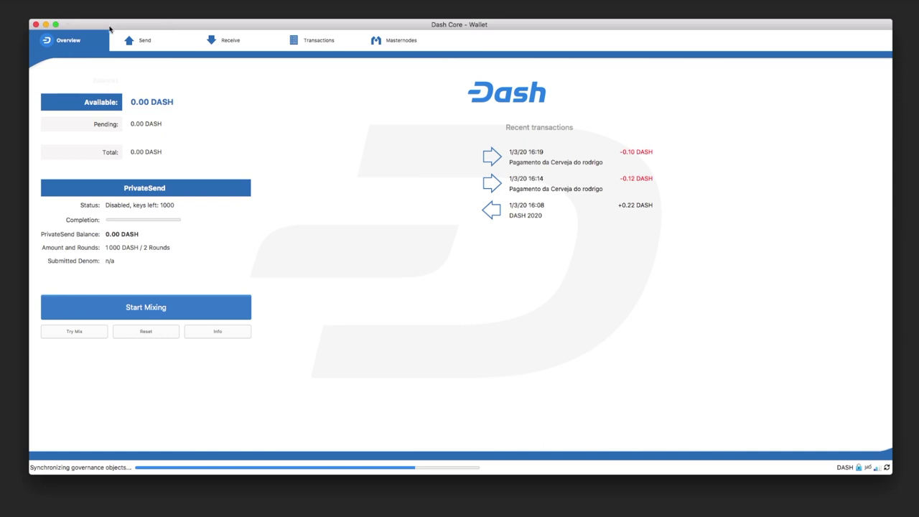
# - Use File > Backup Wallet to save a backup named 'Backup Dash Wallet' in Downloads
pyautogui.click(29, 0)
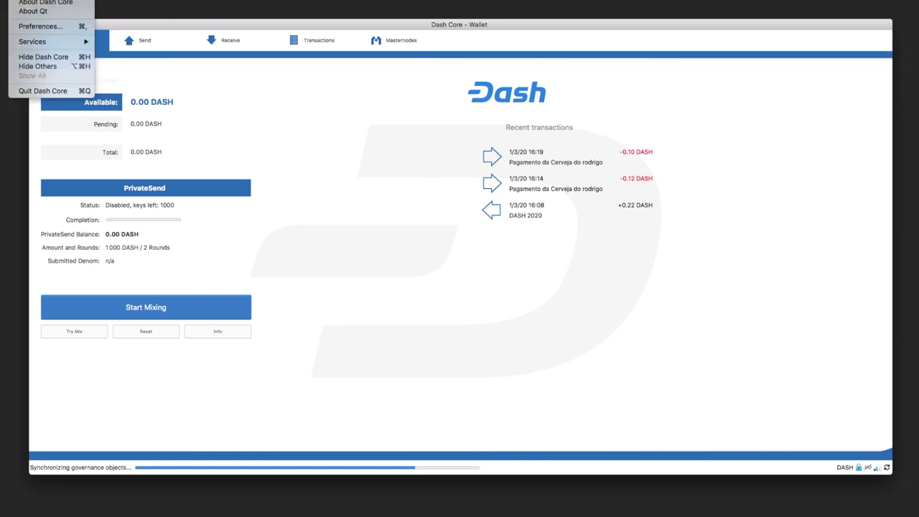
pyautogui.click(209, 160)
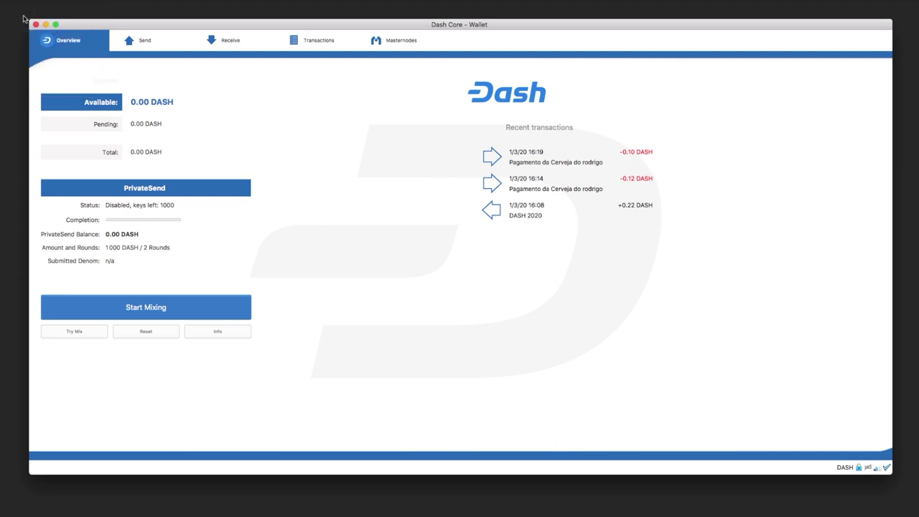
pyautogui.click(68, 0)
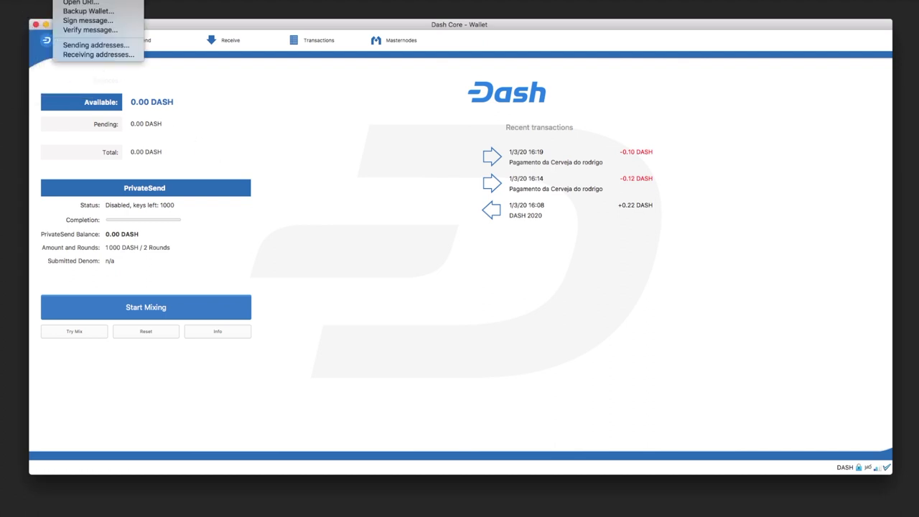
pyautogui.click(66, 12)
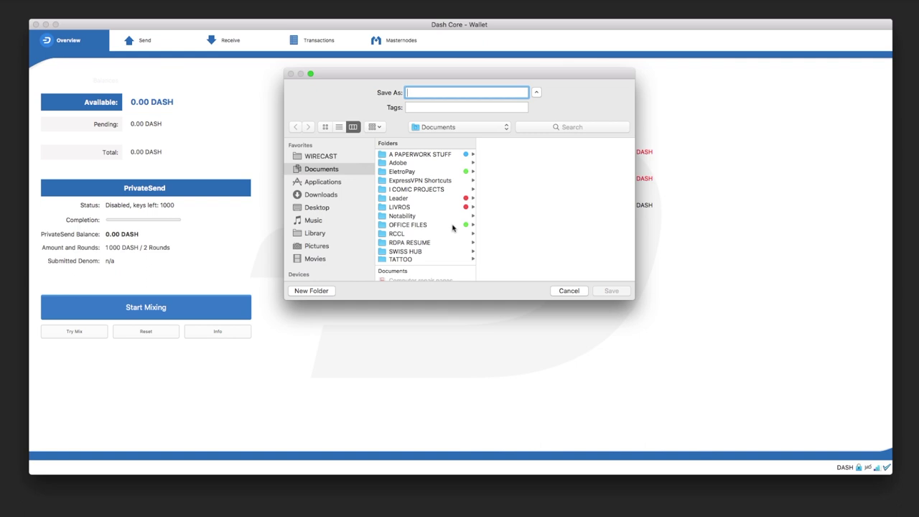
pyautogui.write('Backup Dash Wallet')
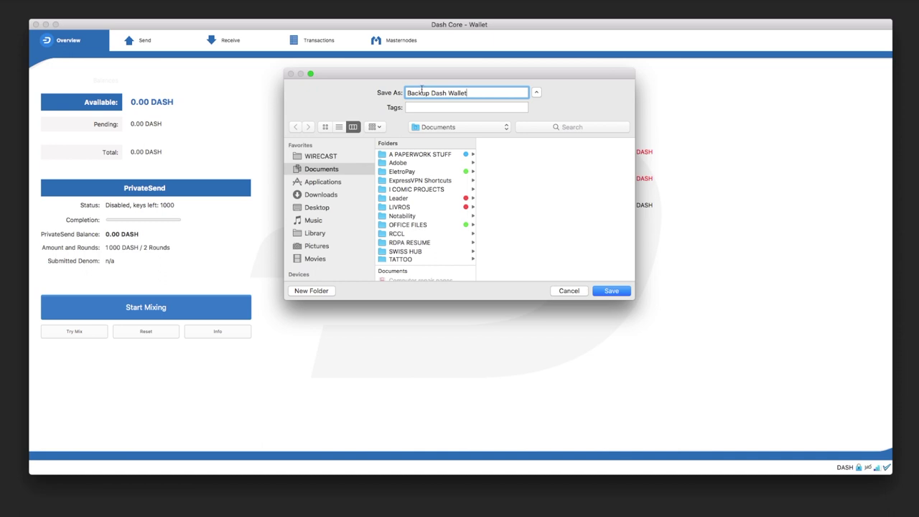
pyautogui.click(326, 196)
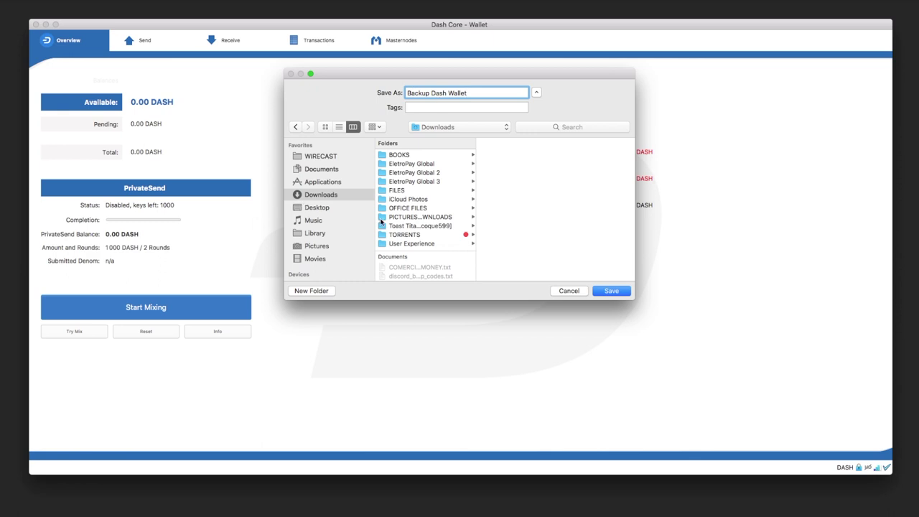
pyautogui.click(616, 292)
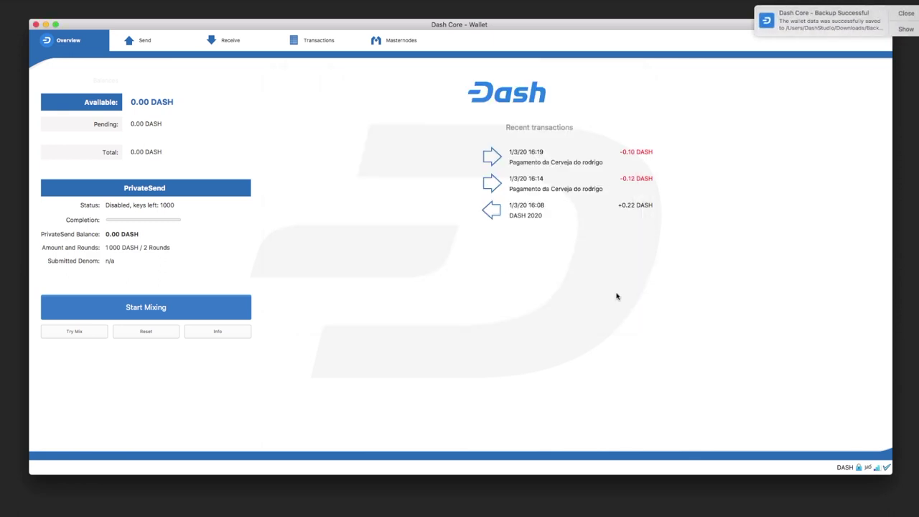
# - Dismiss the Backup Successful notice, shrink the wallet window to the right, and drag Backup Dash Wallet.dat onto the desktop
pyautogui.click(904, 30)
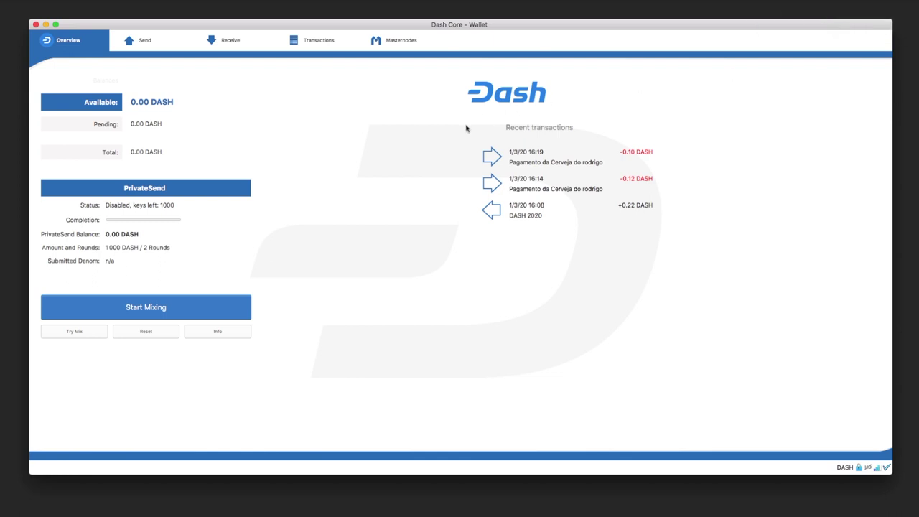
pyautogui.moveTo(474, 24); pyautogui.dragTo(748, 48)
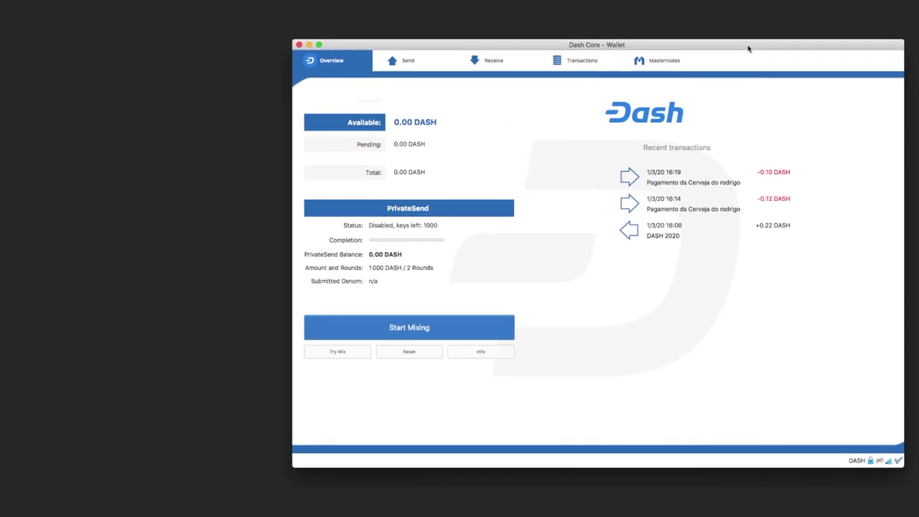
pyautogui.moveTo(0, 326); pyautogui.dragTo(109, 287)
# - Position the Backup Dash Wallet.dat file beside the wallet window and select it
pyautogui.click(109, 310)
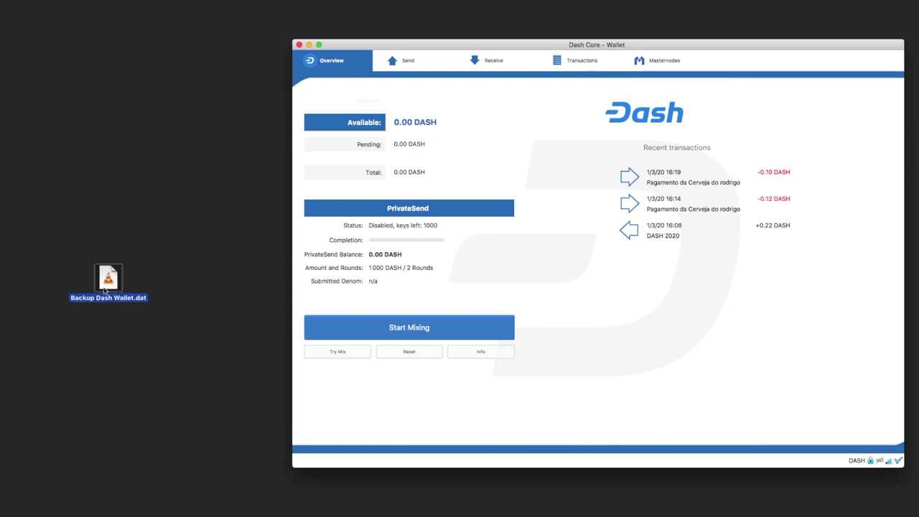
pyautogui.moveTo(109, 286); pyautogui.dragTo(203, 246)
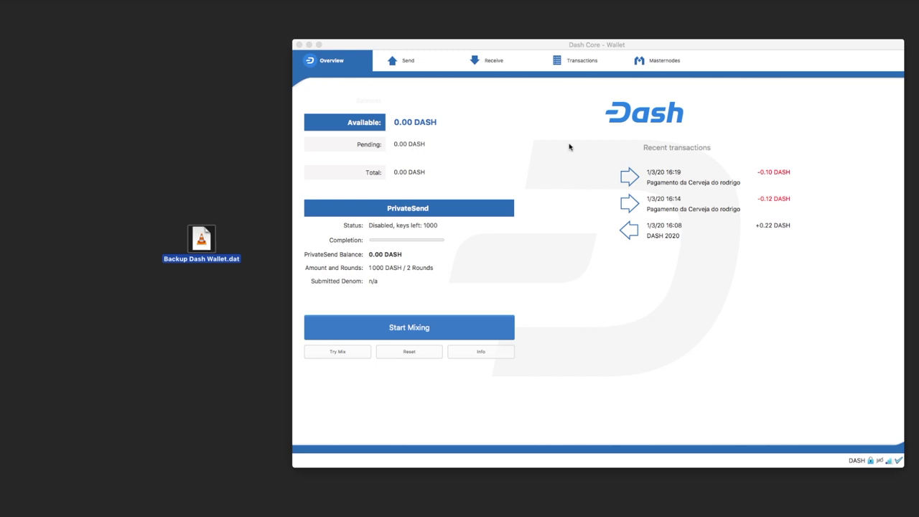
pyautogui.click(394, 84)
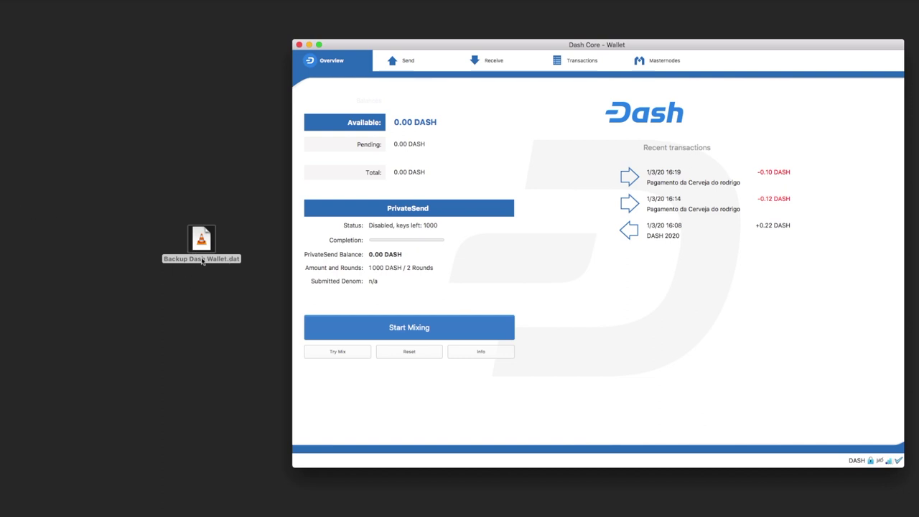
pyautogui.click(195, 242)
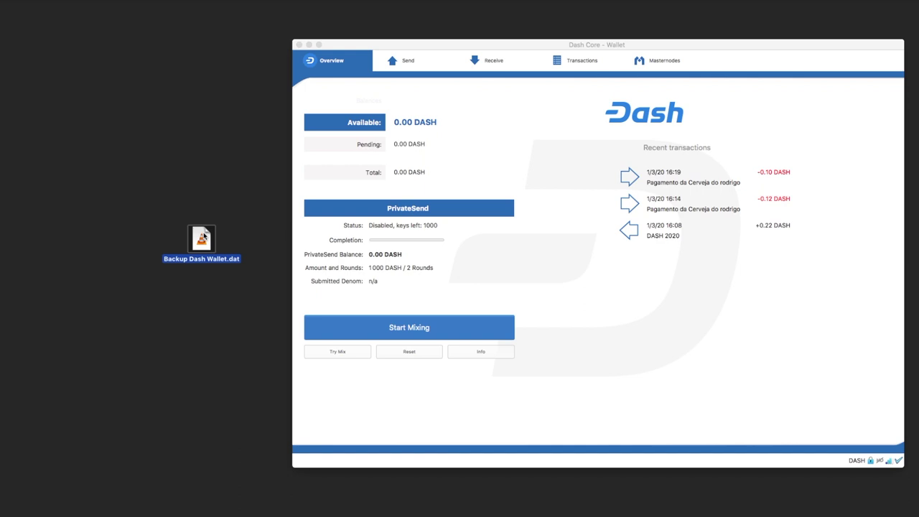
pyautogui.click(201, 278)
pyautogui.click(199, 245)
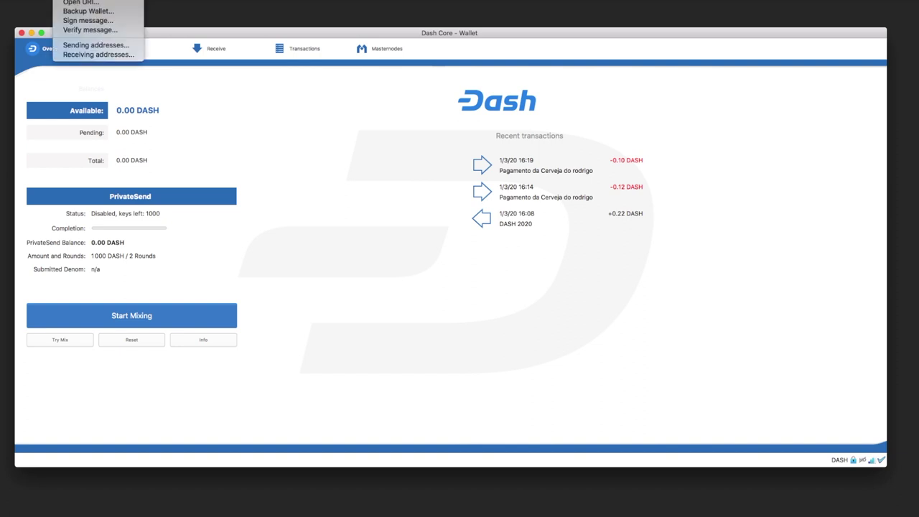
# - Open the Debug console, click into its command field, then return to the wallet Overview
pyautogui.click(326, 134)
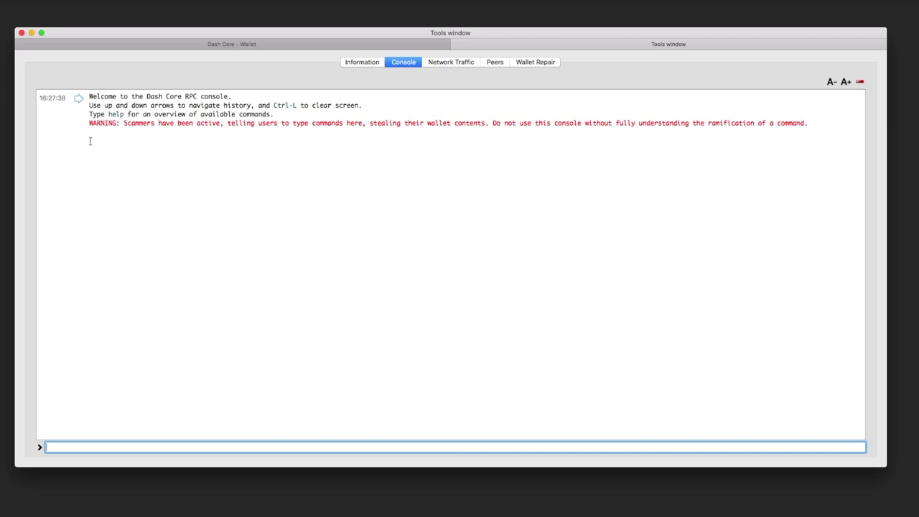
pyautogui.moveTo(87, 125); pyautogui.dragTo(125, 125)
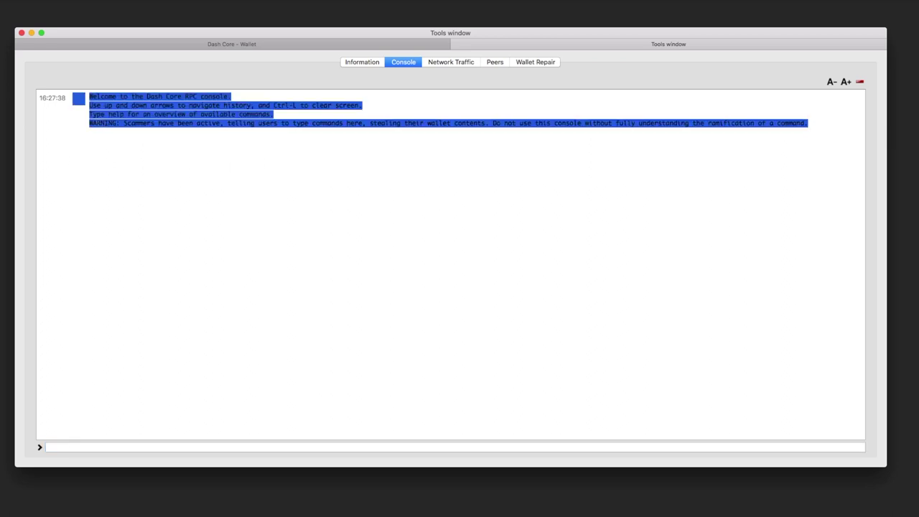
pyautogui.click(123, 126)
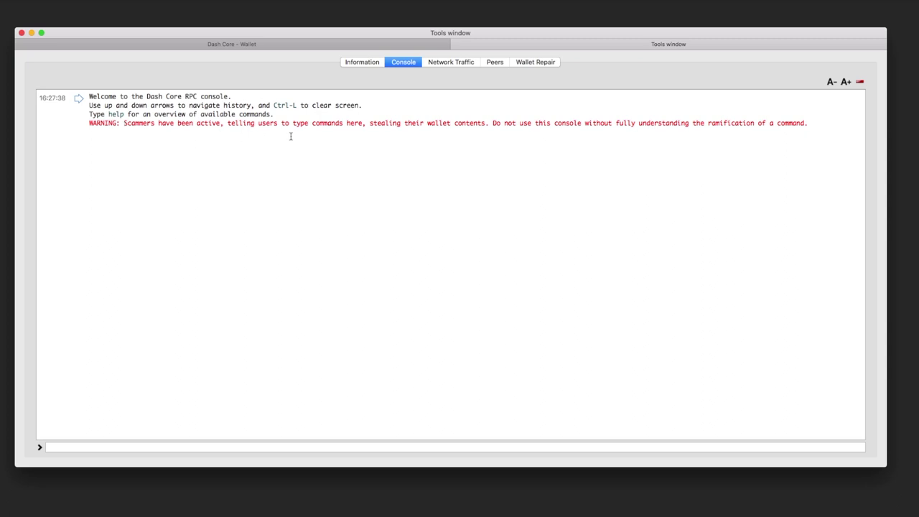
pyautogui.click(76, 447)
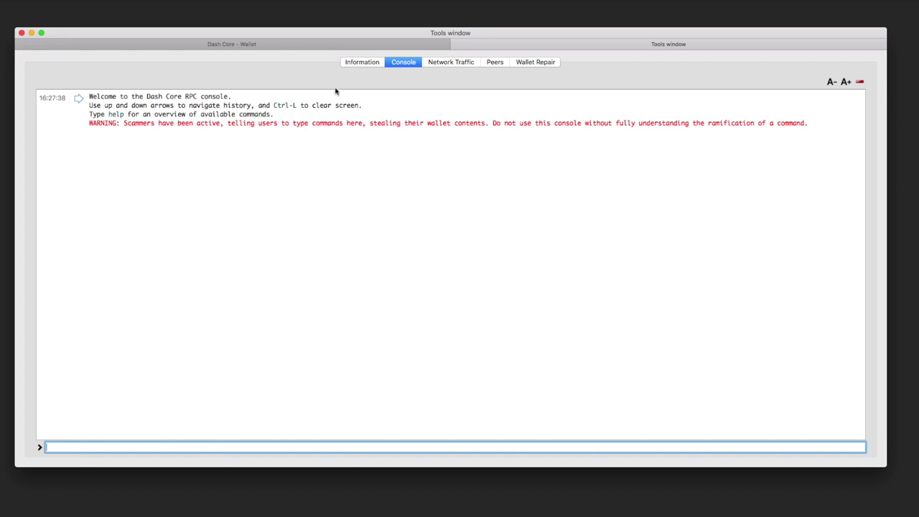
pyautogui.click(280, 43)
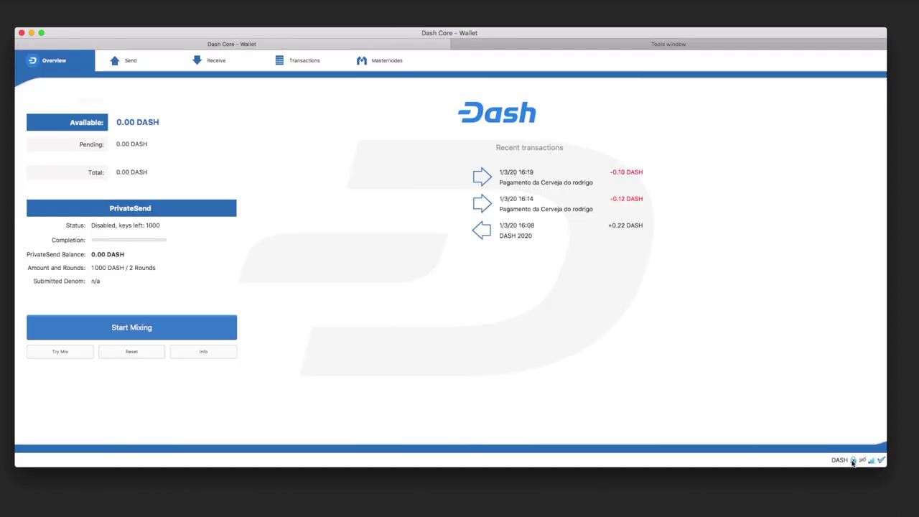